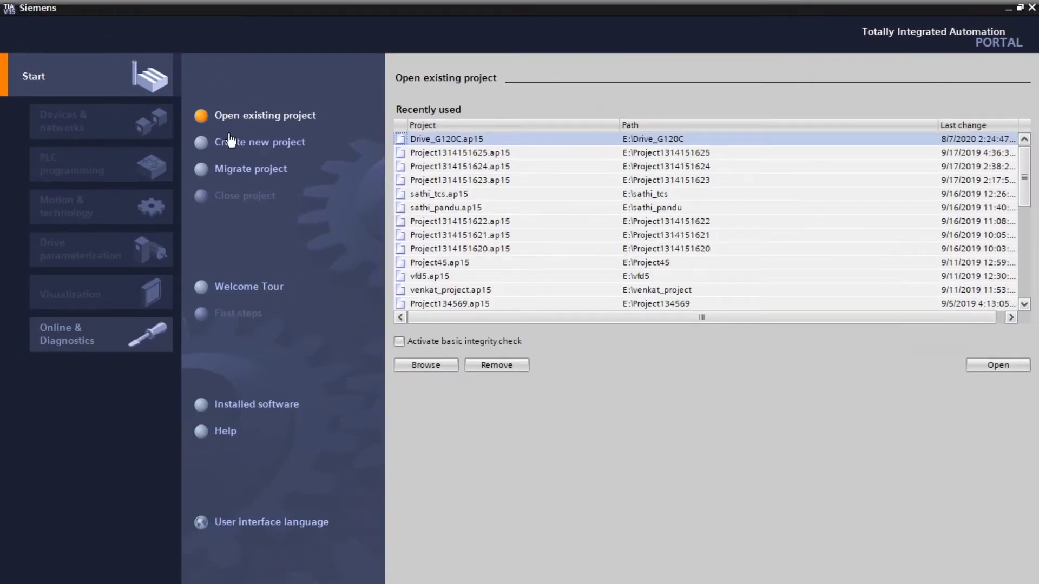
Create a new project named G120C_Sinamics on drive E:\.
left_click(227, 142)
type("G120C_Sinami")
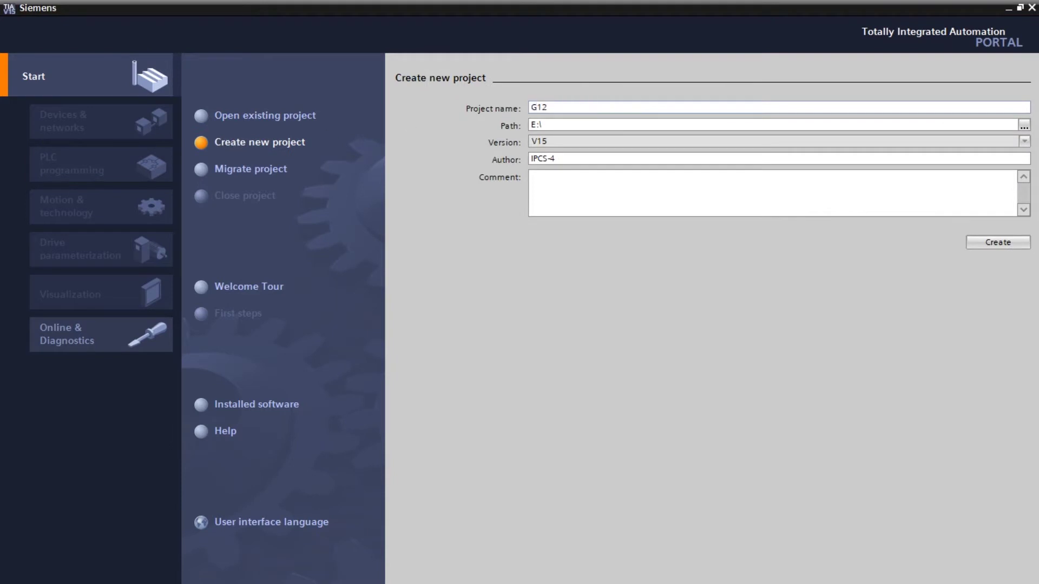
type("cs")
left_click(994, 243)
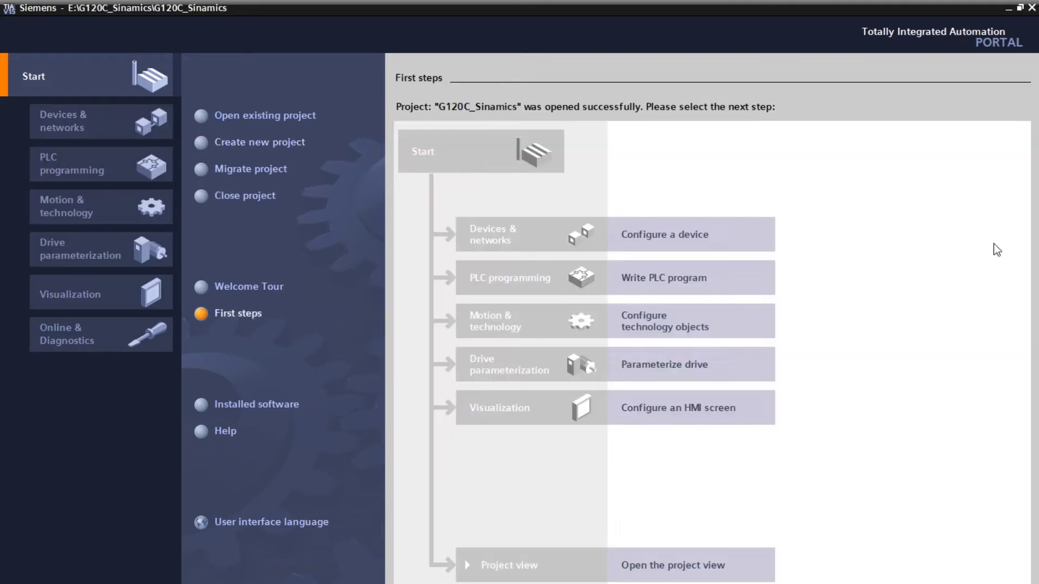
In Add new device > Drives, expand SINAMICS G120C > 3AC 380-480V > PN > FSA.
left_click(692, 240)
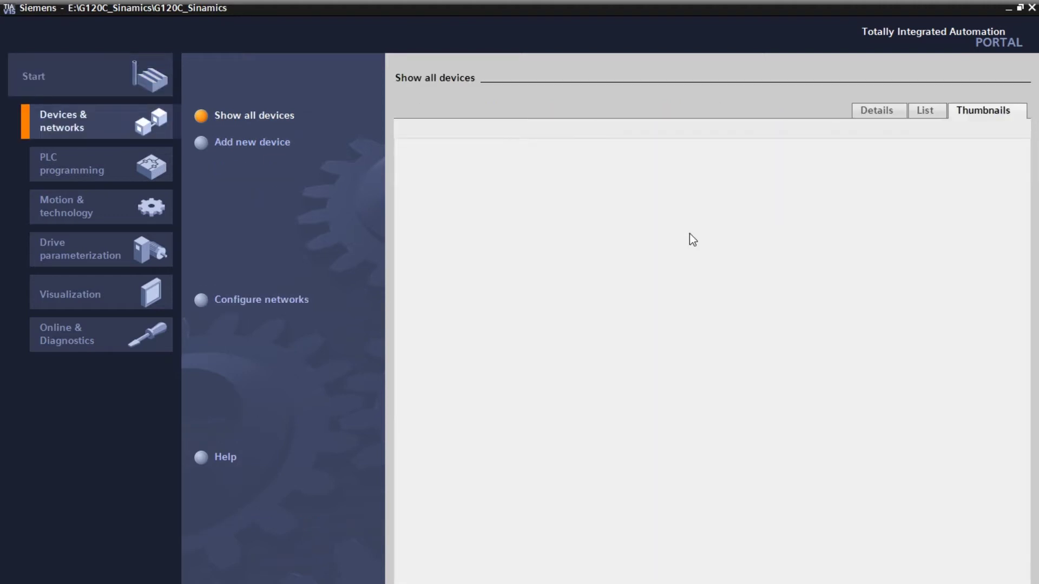
left_click(275, 145)
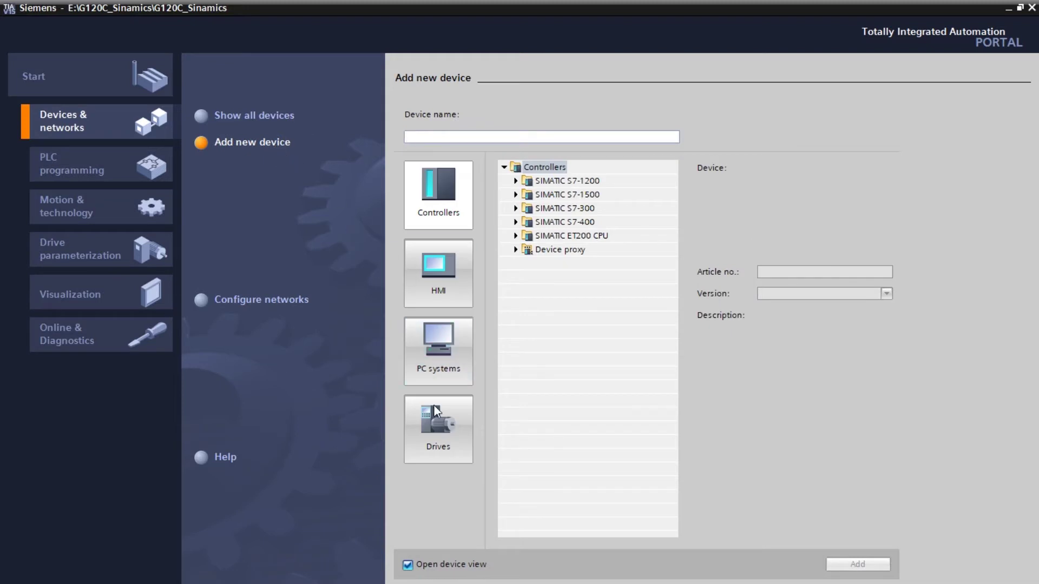
left_click(435, 458)
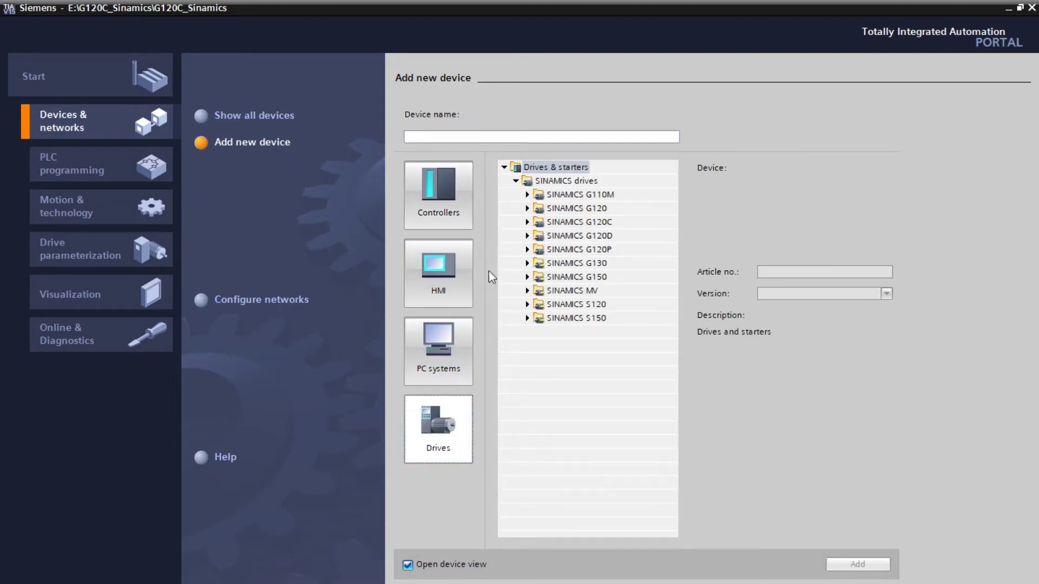
left_click(528, 224)
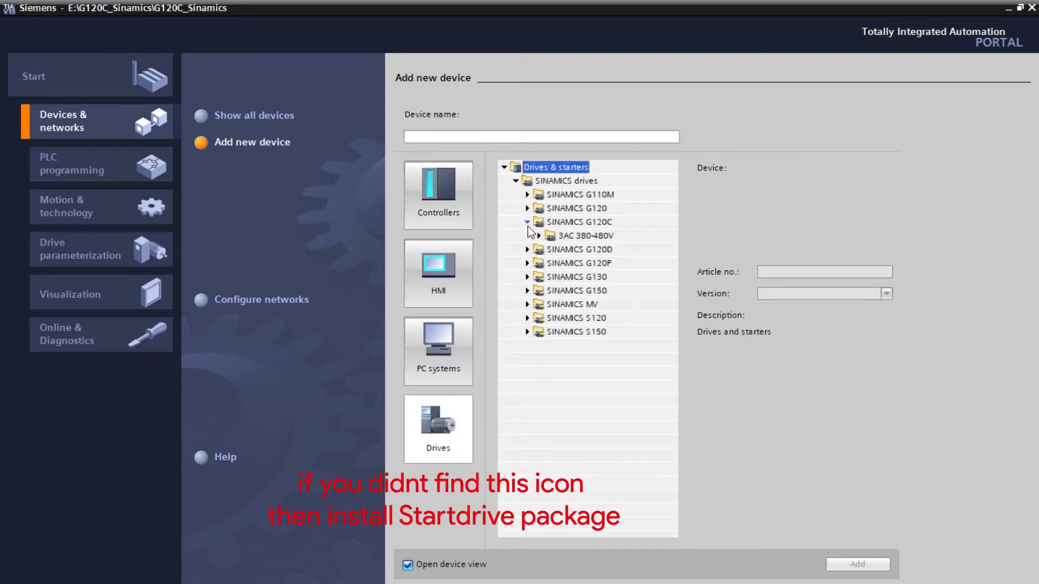
left_click(539, 237)
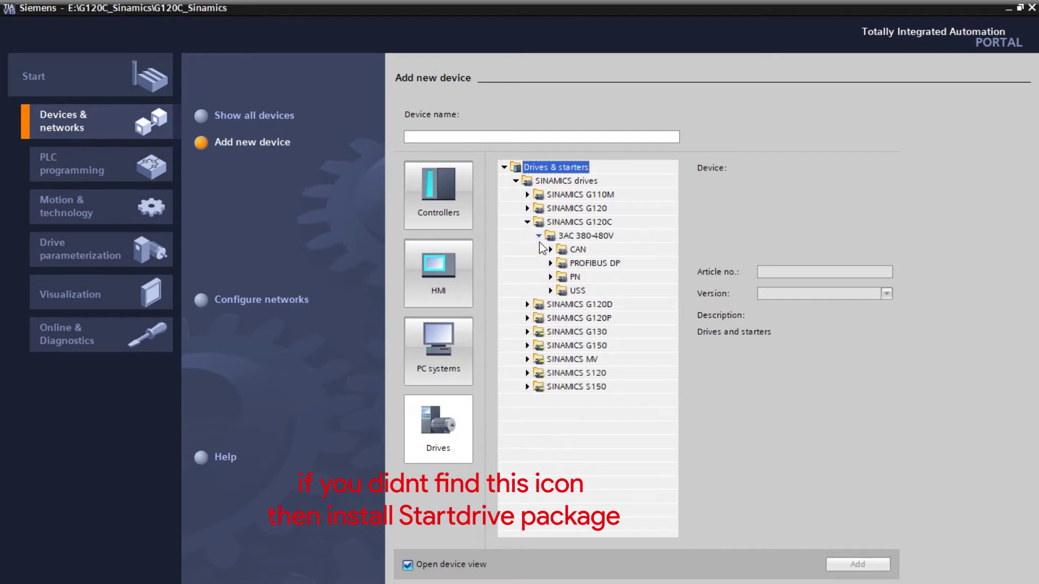
left_click(550, 277)
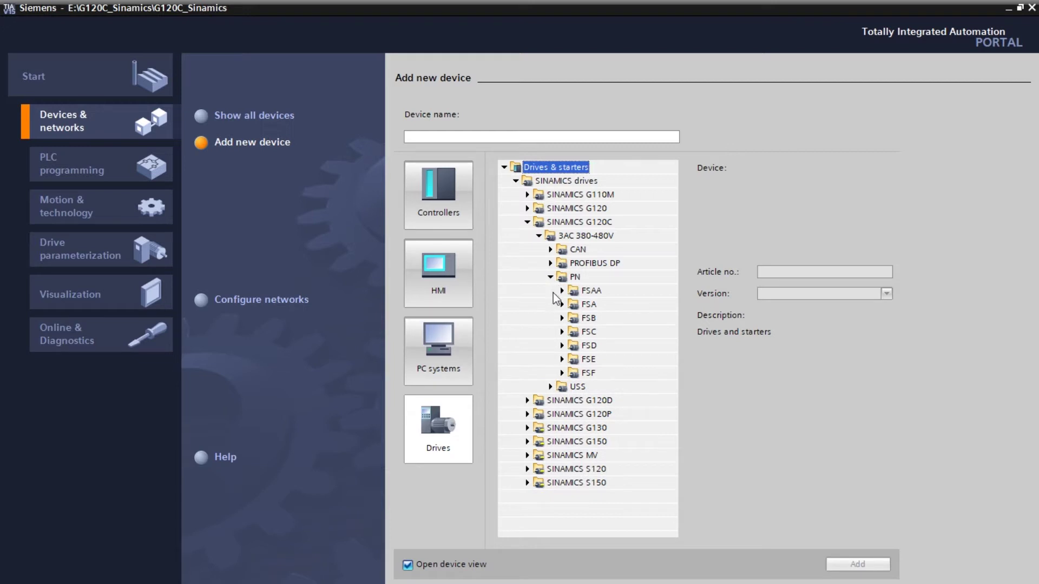
left_click(562, 306)
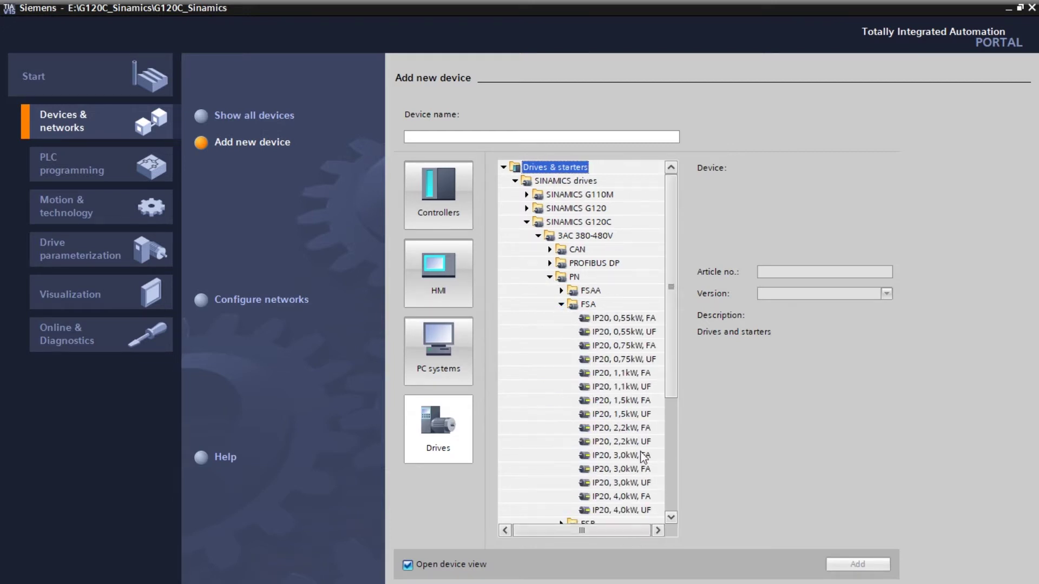
Add the IP20 0,55kW UF drive with firmware version 4.6.
left_click(623, 332)
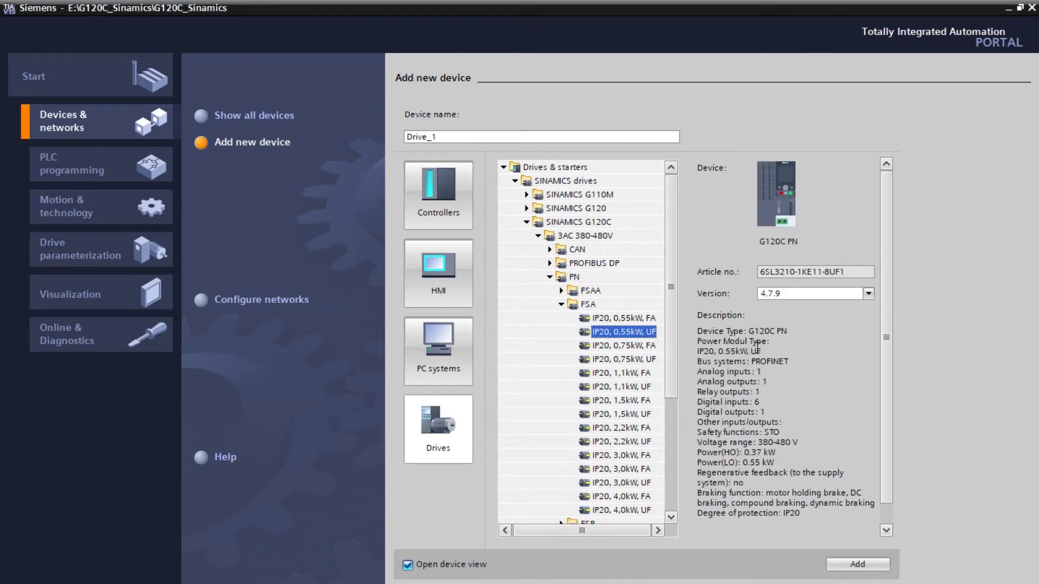
left_click_drag(889, 345, 892, 383)
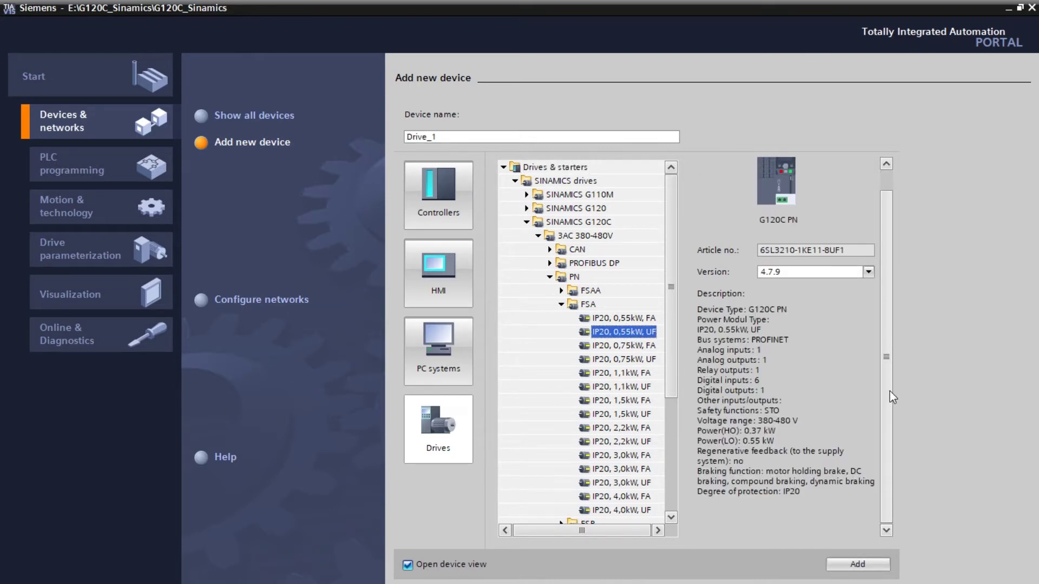
left_click(867, 272)
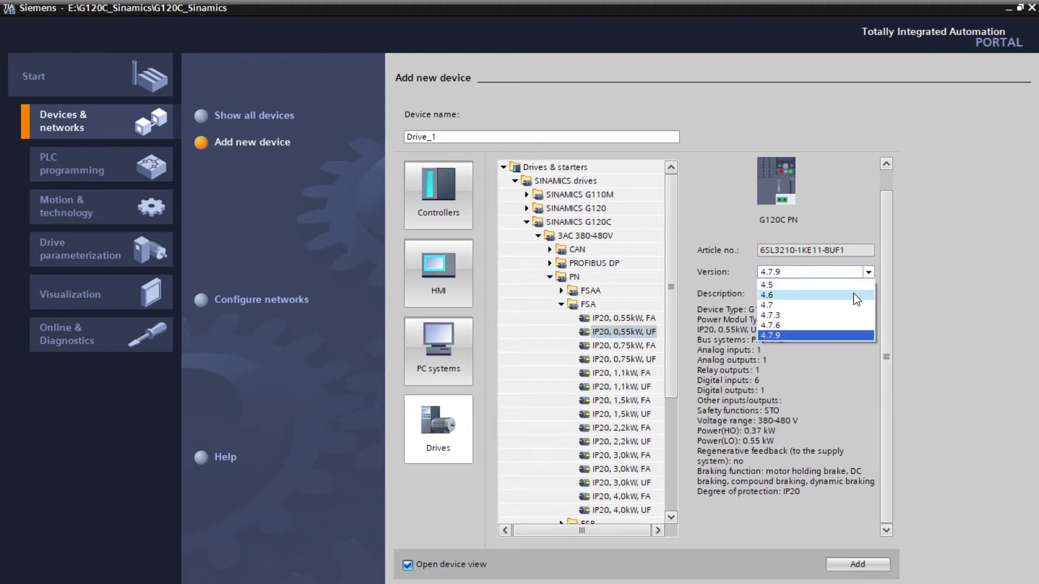
left_click(852, 295)
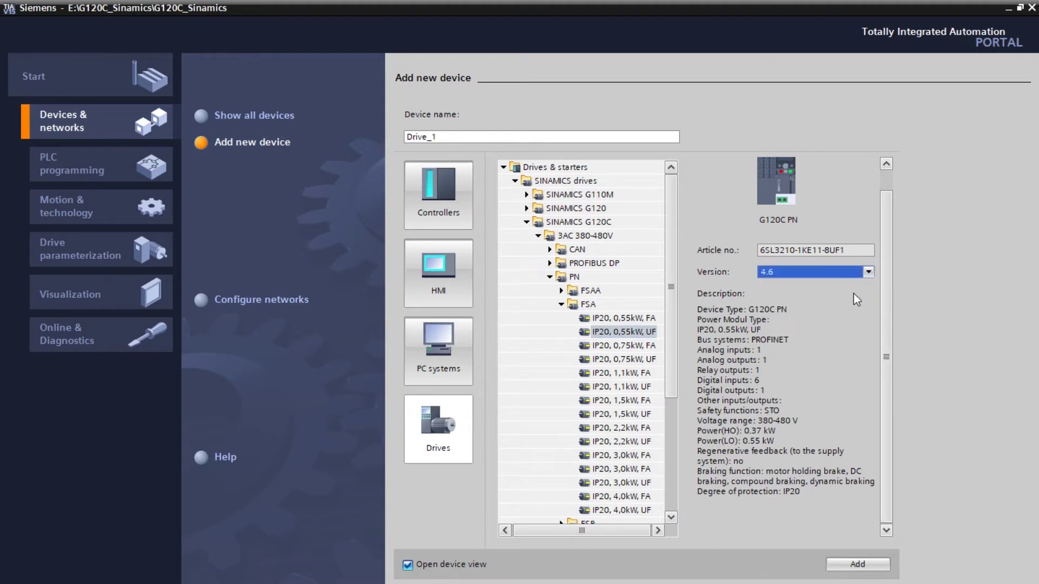
left_click(866, 565)
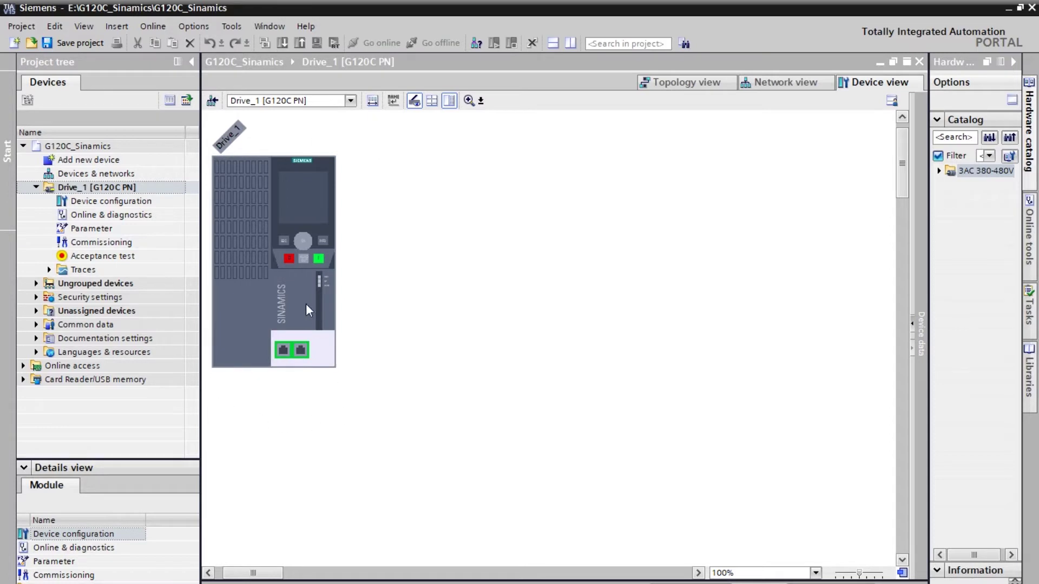
Zoom into Drive_1's device view, select Device configuration, and open the drive's Properties.
left_click(290, 299)
scroll(290, 298, "up", 2)
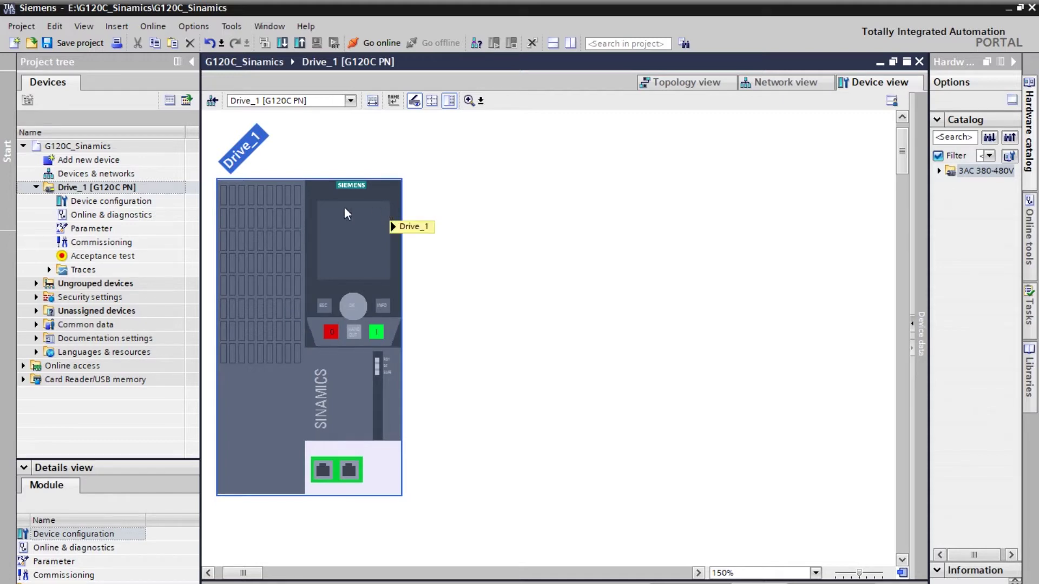
left_click(85, 202)
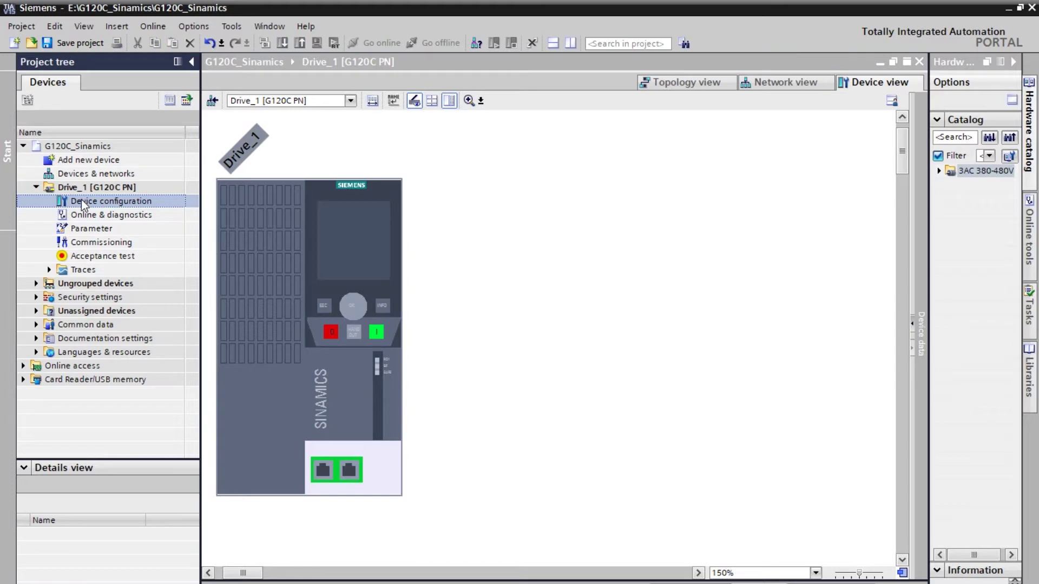
right_click(333, 257)
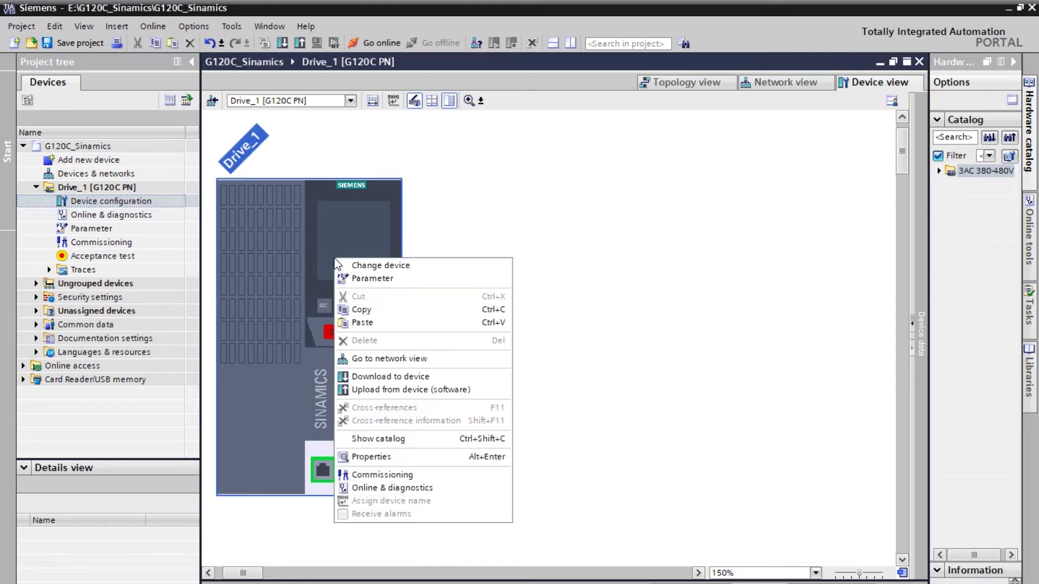
left_click(385, 459)
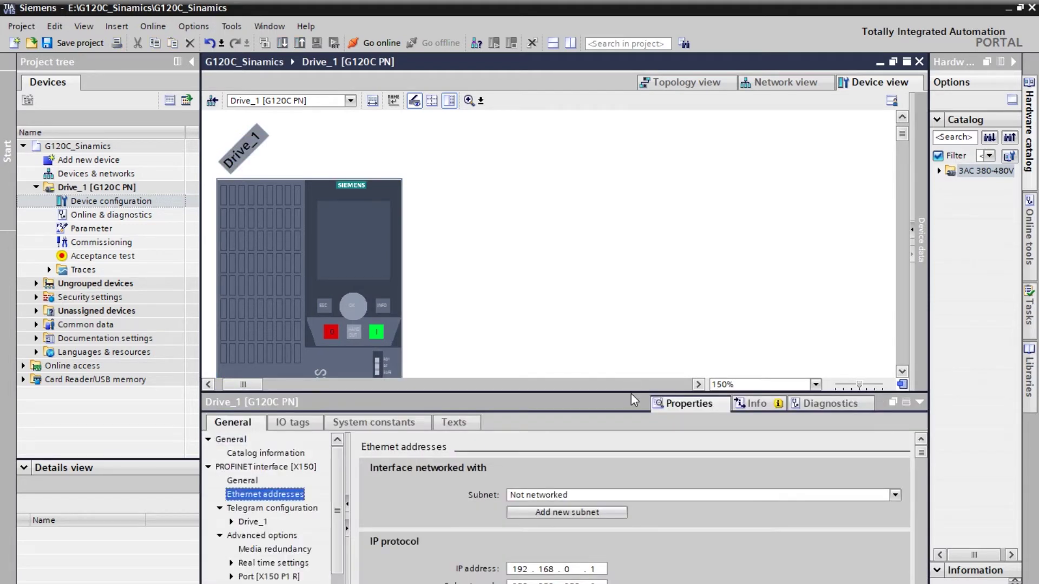
Change the IP address's last octet to 23, giving 192.168.0.23.
left_click_drag(631, 396, 634, 259)
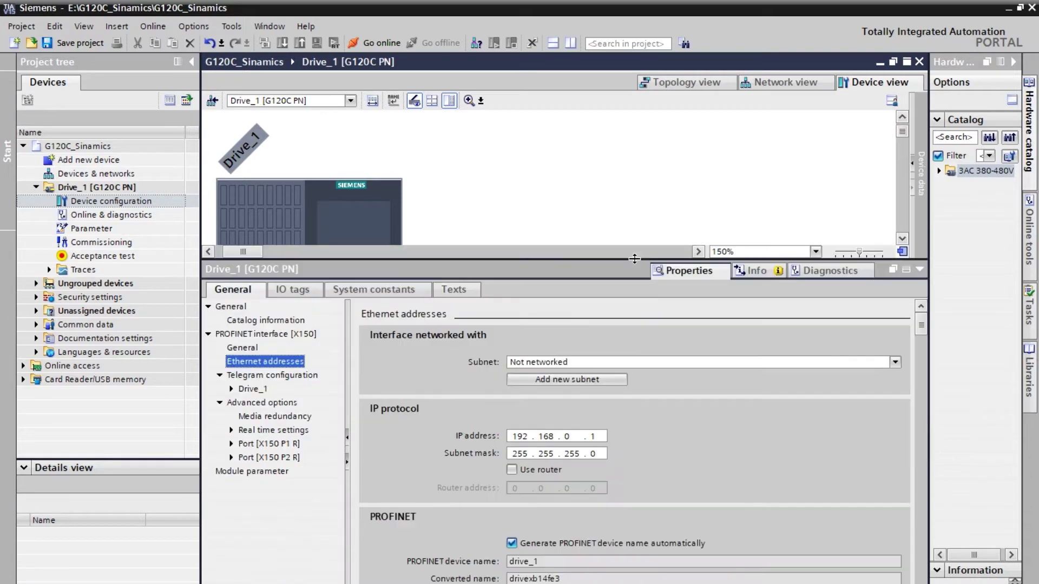
double_click(600, 438)
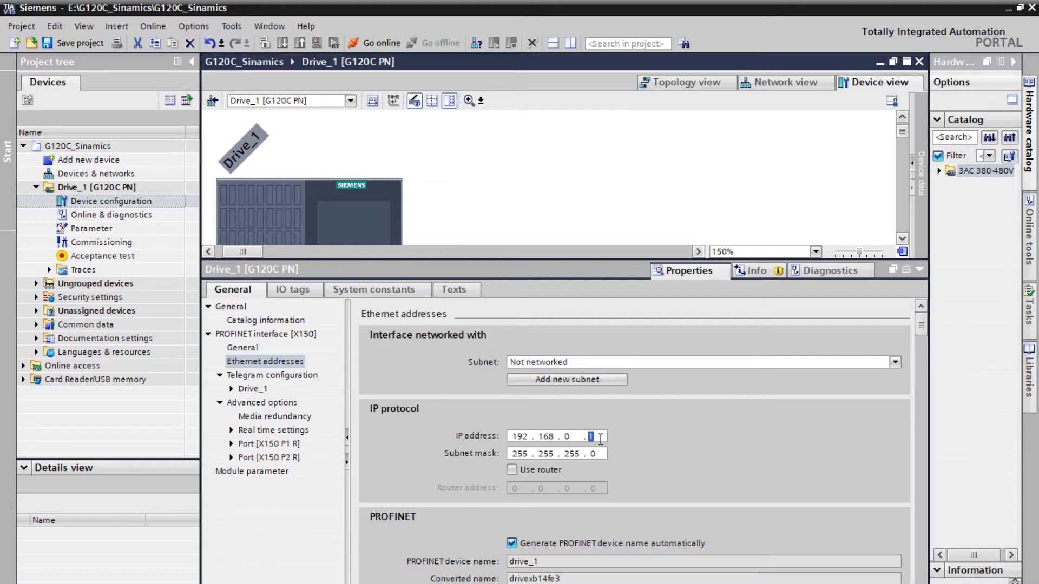
type("23")
scroll(663, 442, "down", 3)
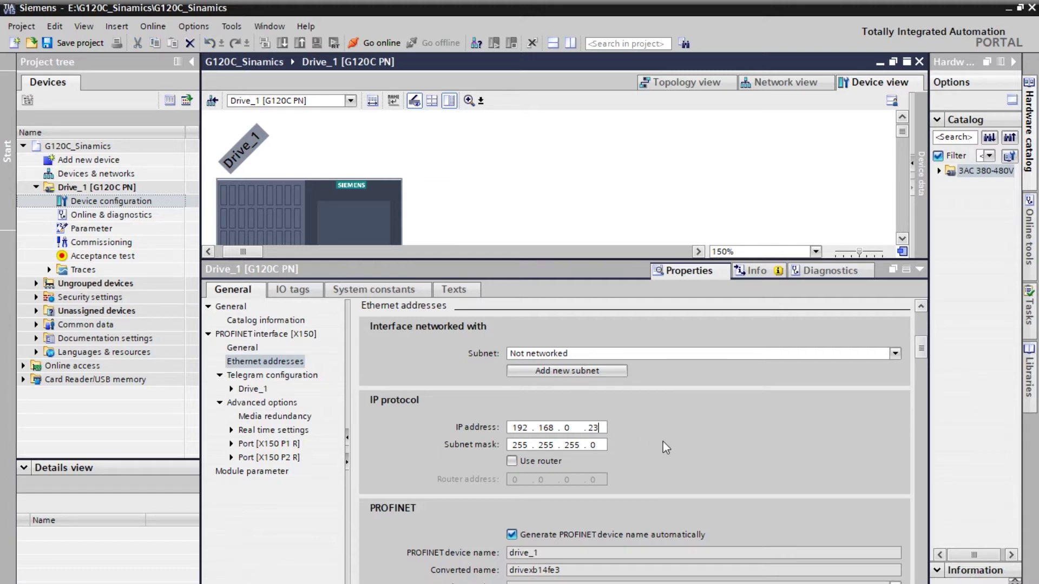
scroll(663, 441, "up", 3)
scroll(663, 441, "down", 2)
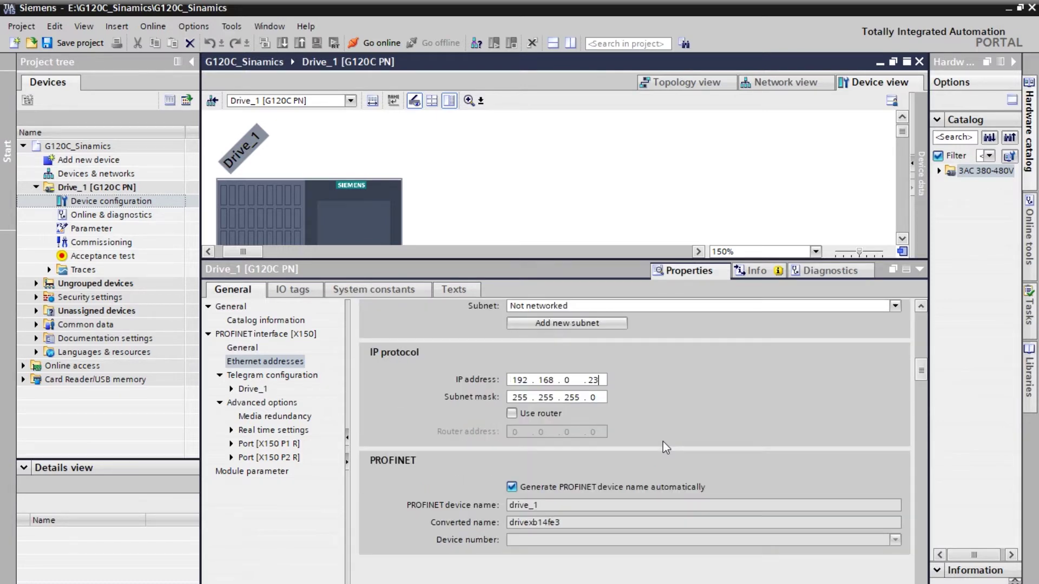
left_click(477, 43)
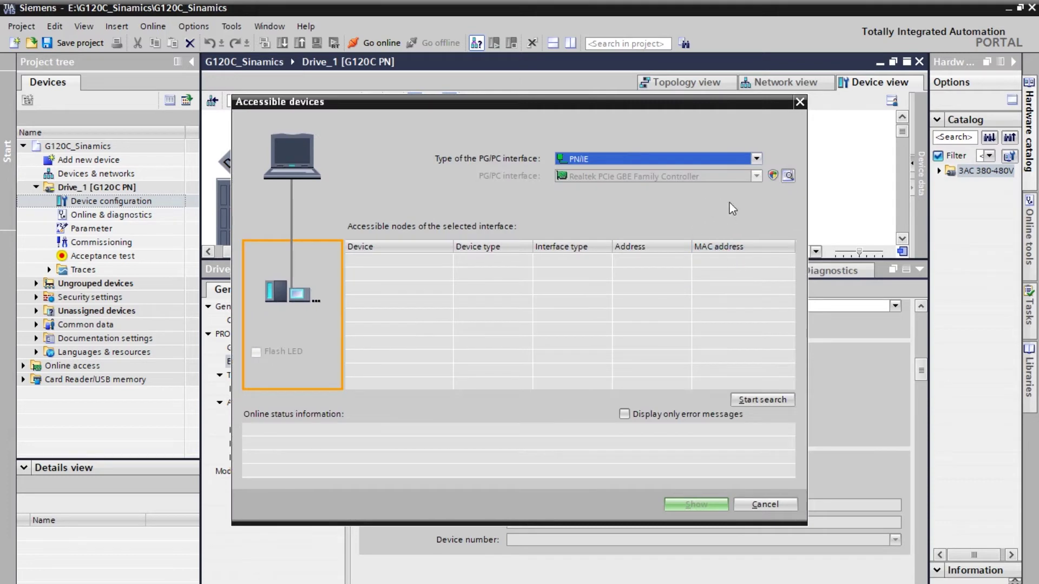
left_click(766, 404)
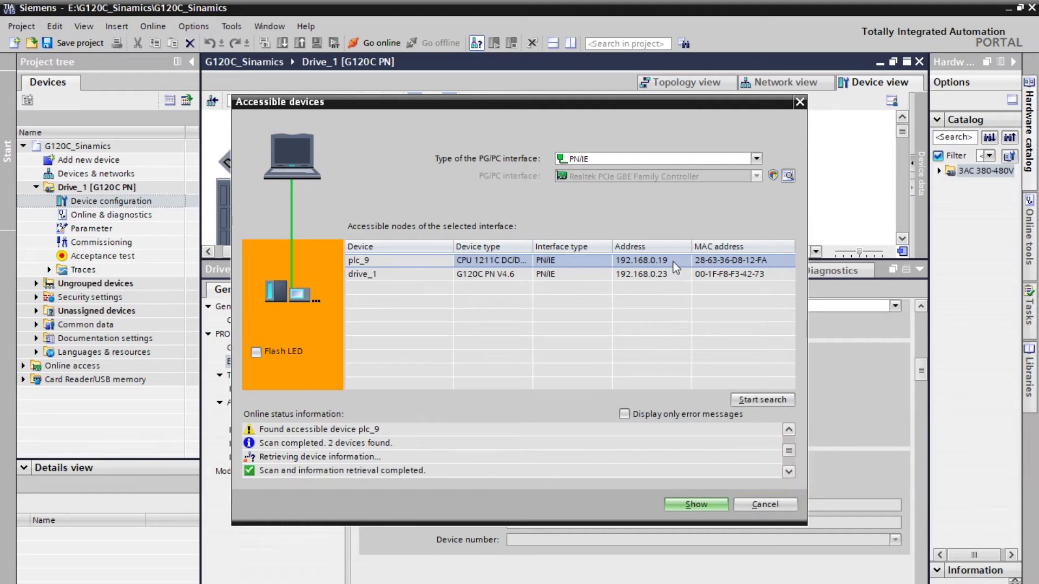
left_click(769, 504)
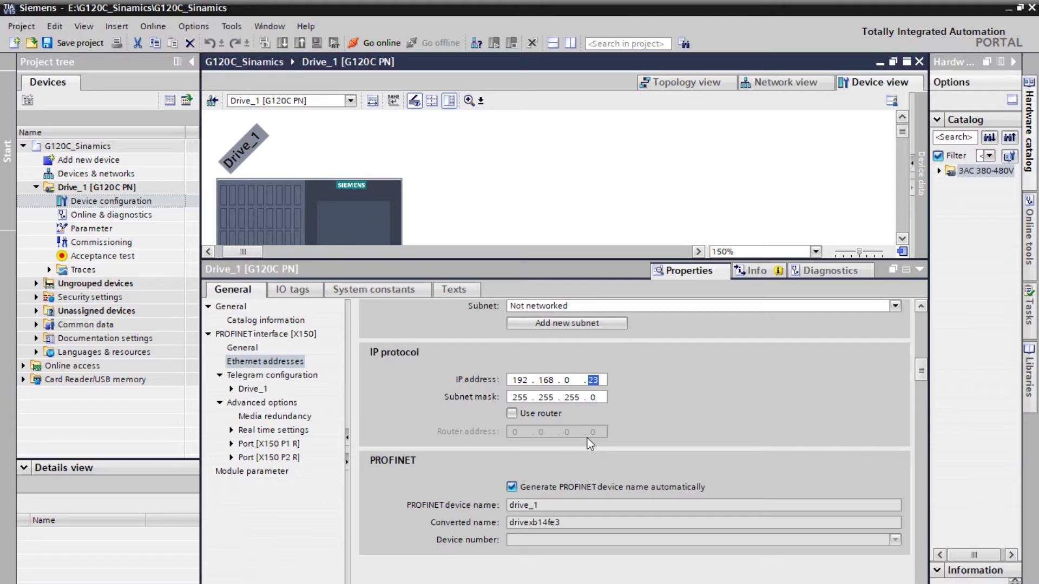
Hide the Inspector window and open Drive_1's Commissioning editor from the project tree.
left_click(610, 238)
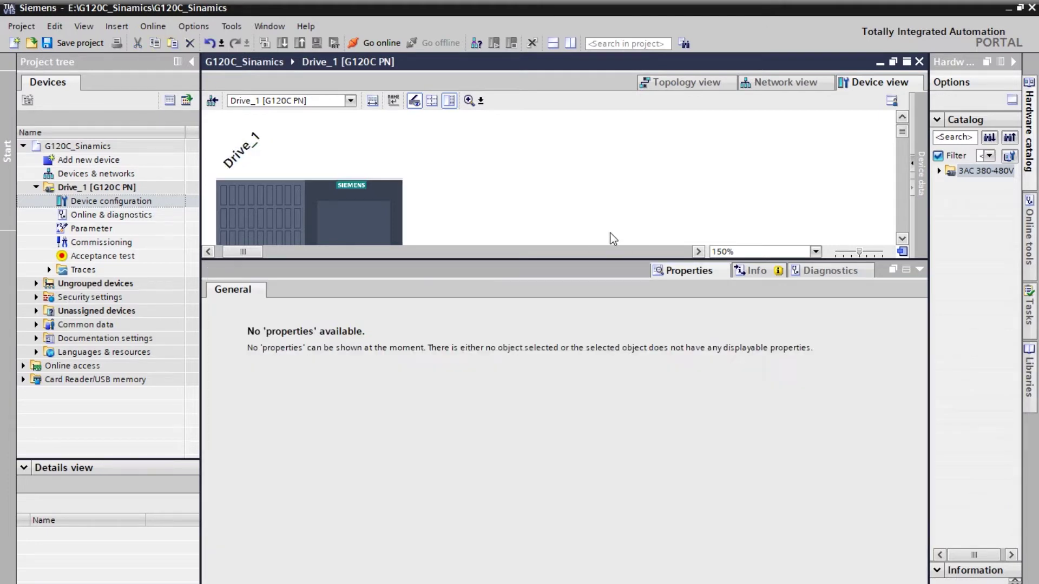
left_click(919, 270)
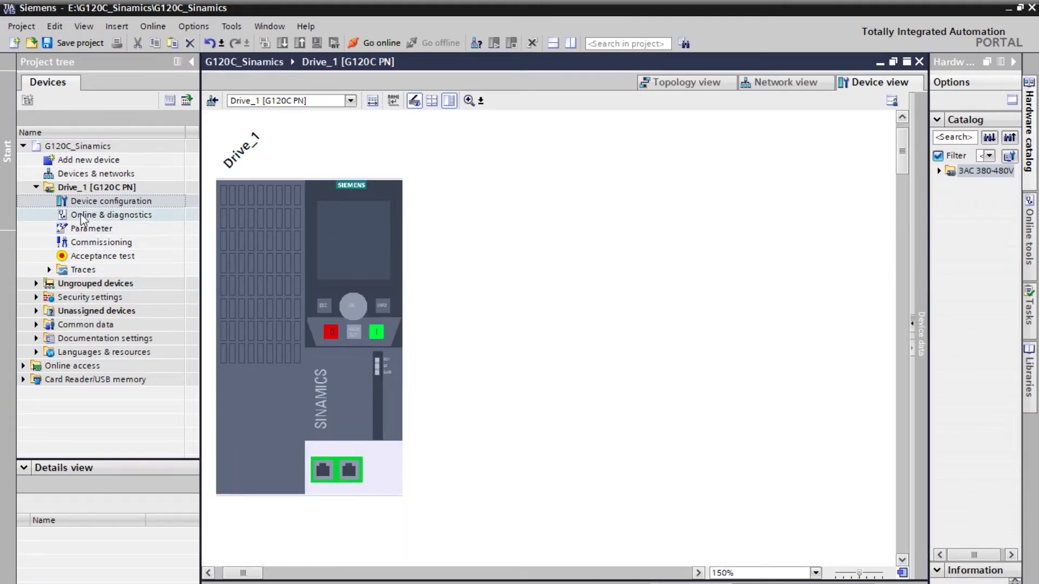
left_click(81, 190)
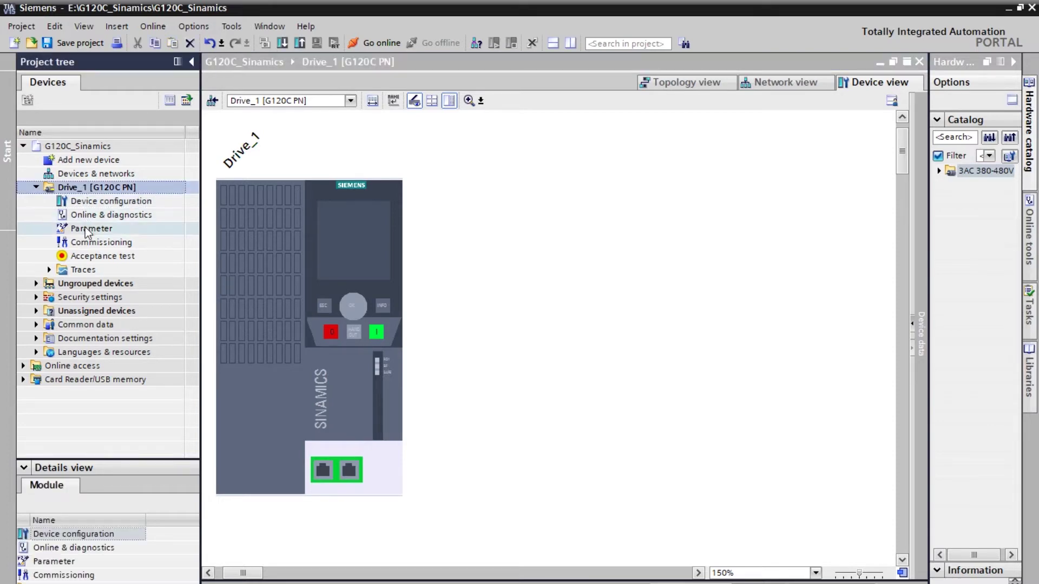
left_click(88, 246)
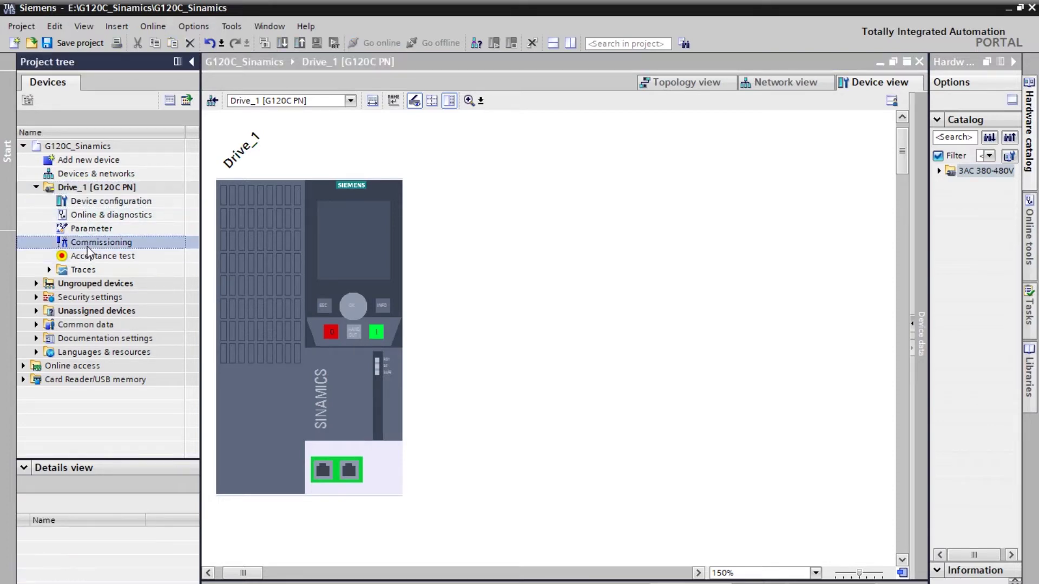
double_click(87, 242)
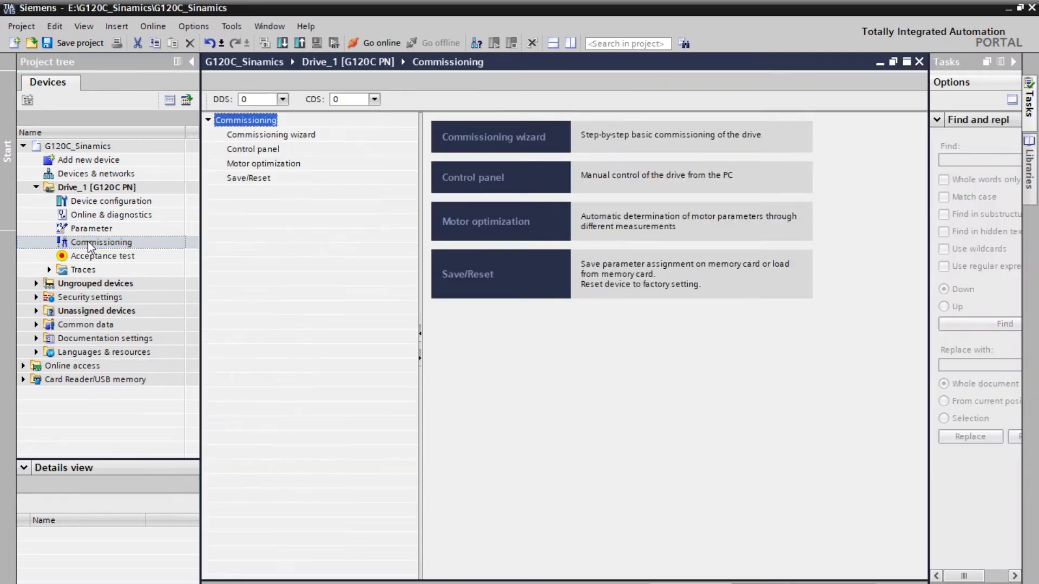
Run the wizard past setpoint, U/f control, I/O defaults, 400 V setting and drive options pages.
left_click(299, 135)
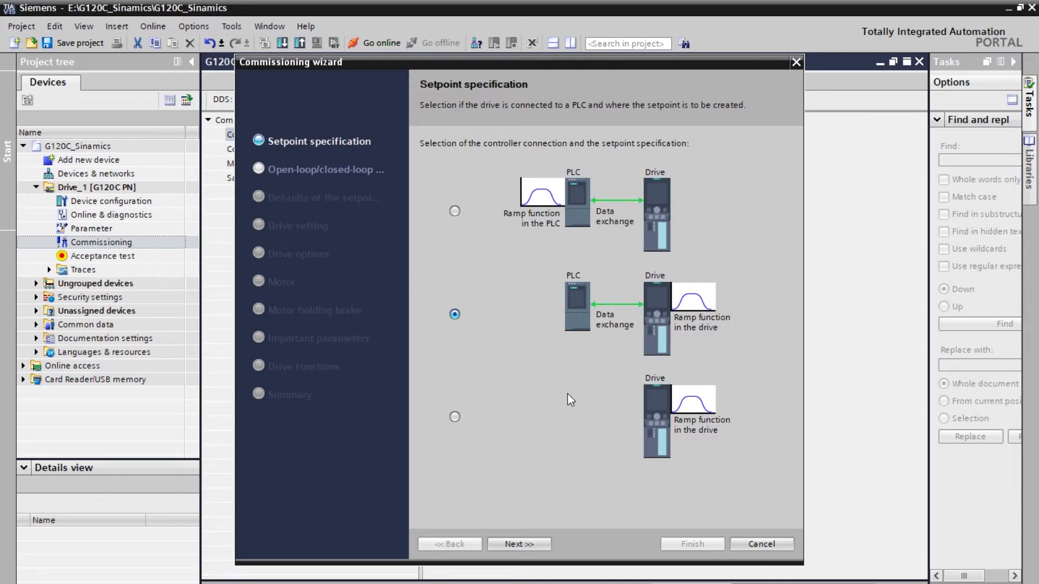
left_click(541, 543)
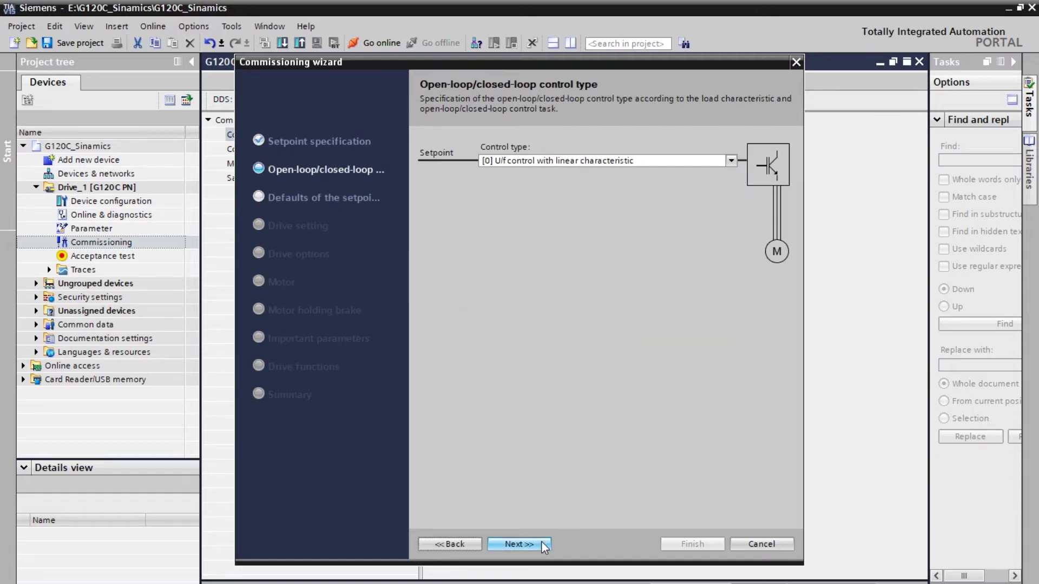
left_click(541, 542)
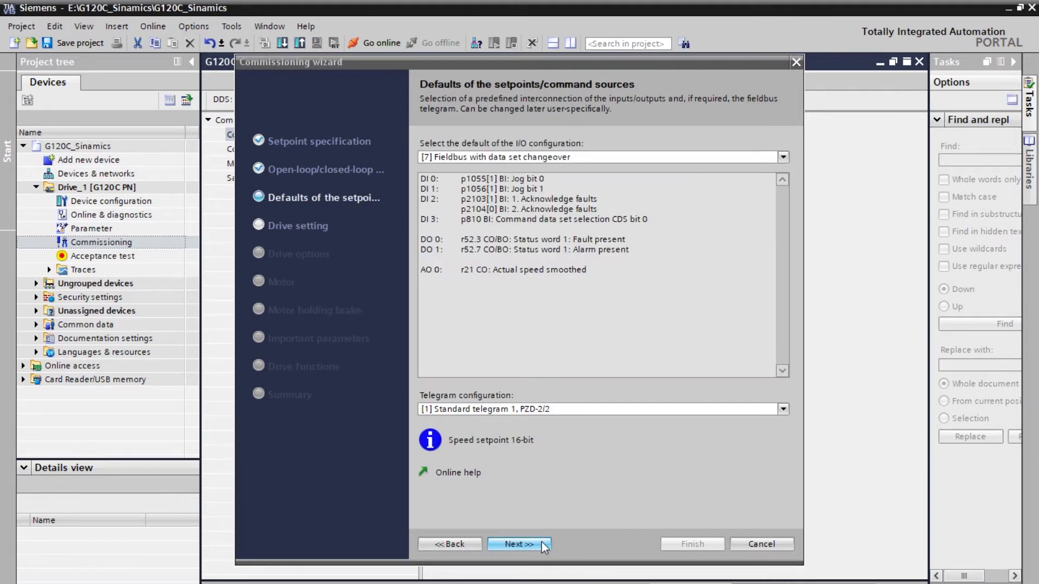
left_click(541, 542)
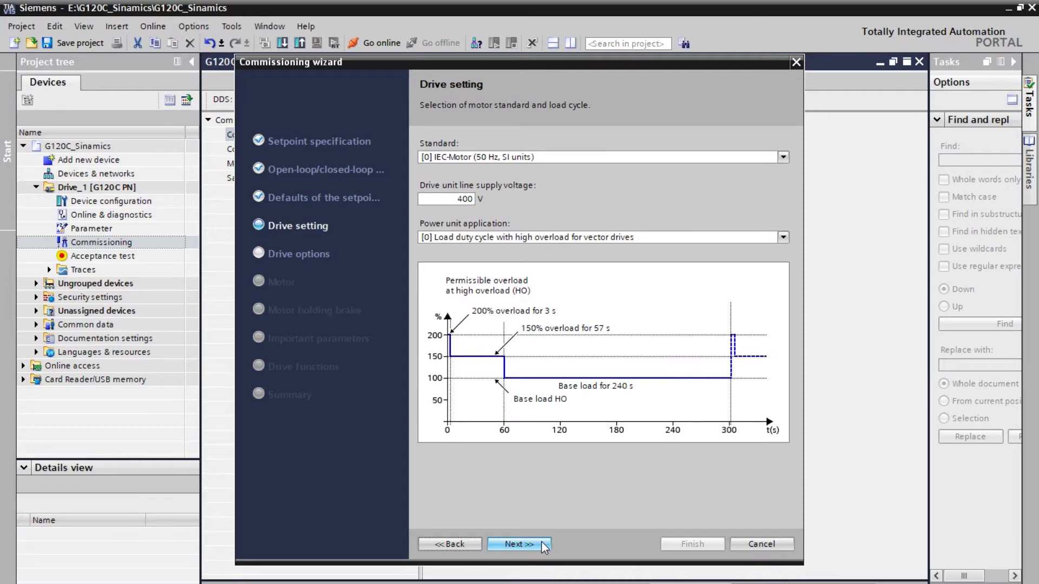
left_click(541, 542)
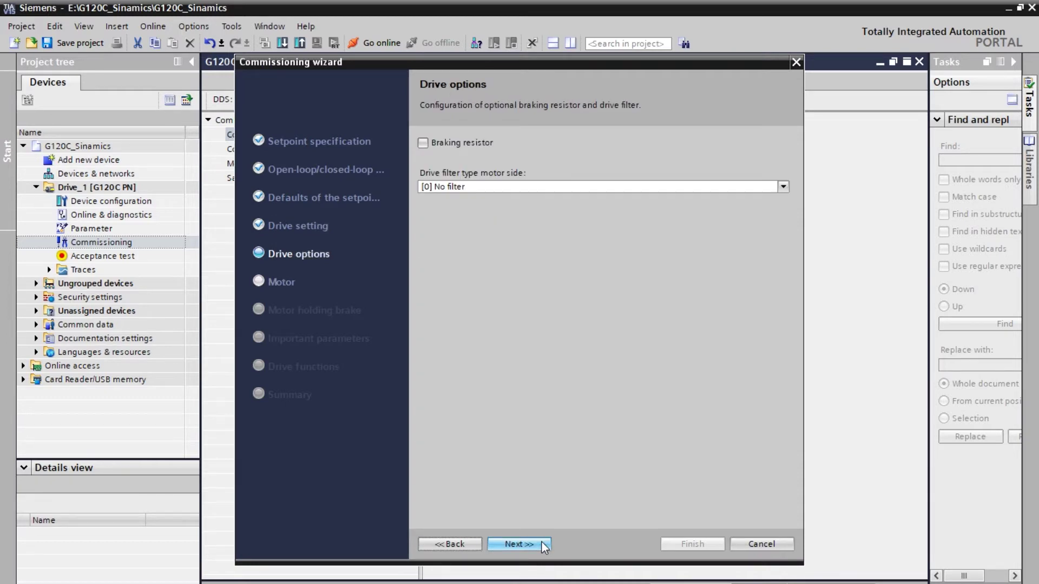
left_click(540, 542)
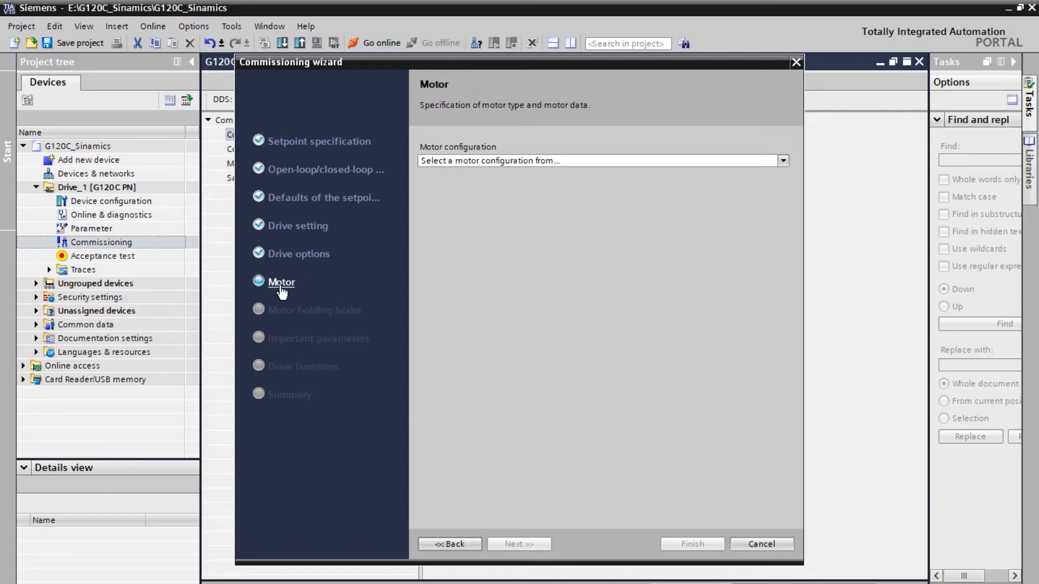
Choose manual motor data entry with an induction motor in star connection.
left_click(783, 160)
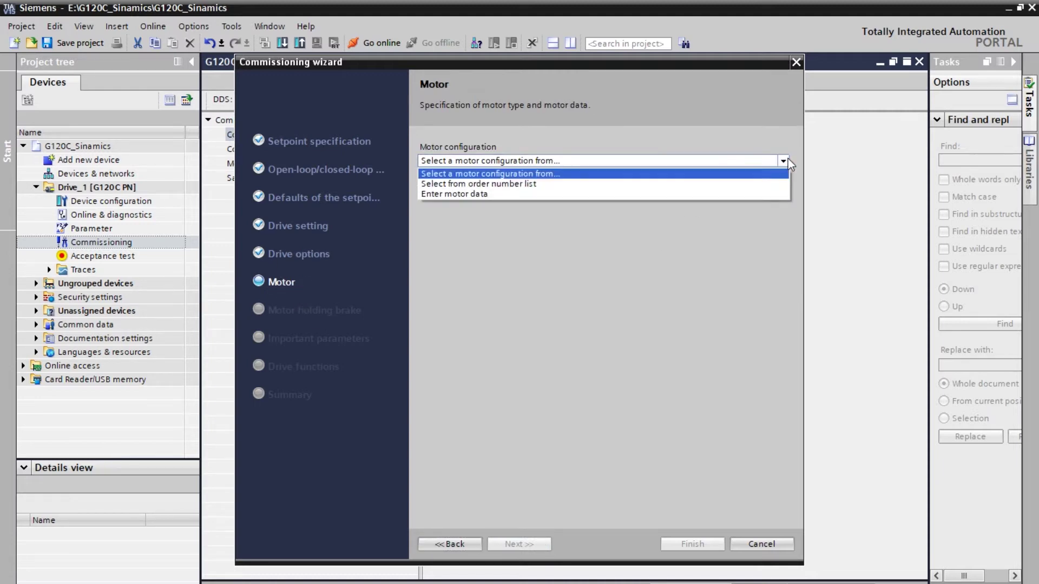
left_click(649, 195)
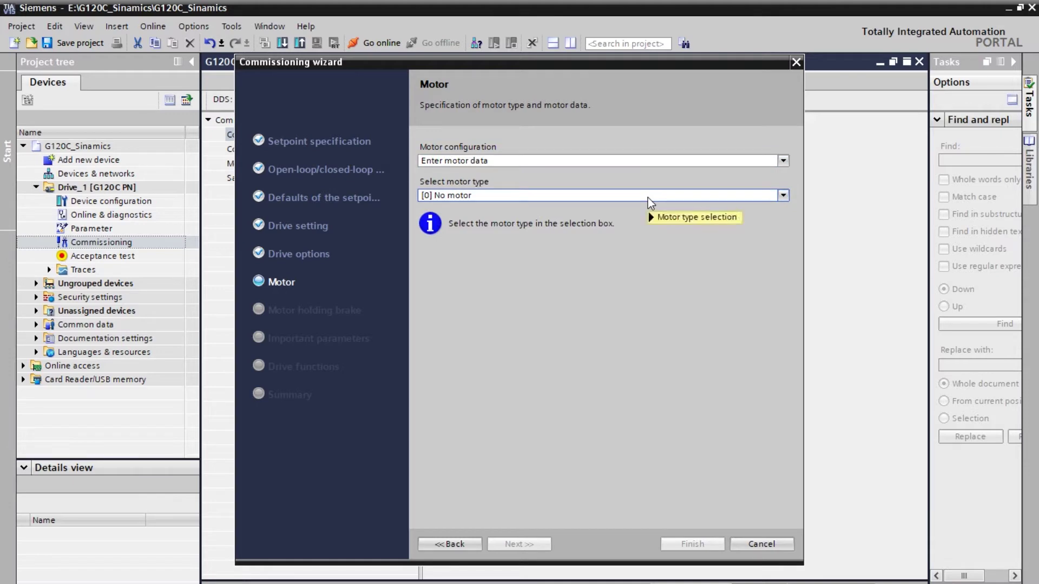
left_click(727, 199)
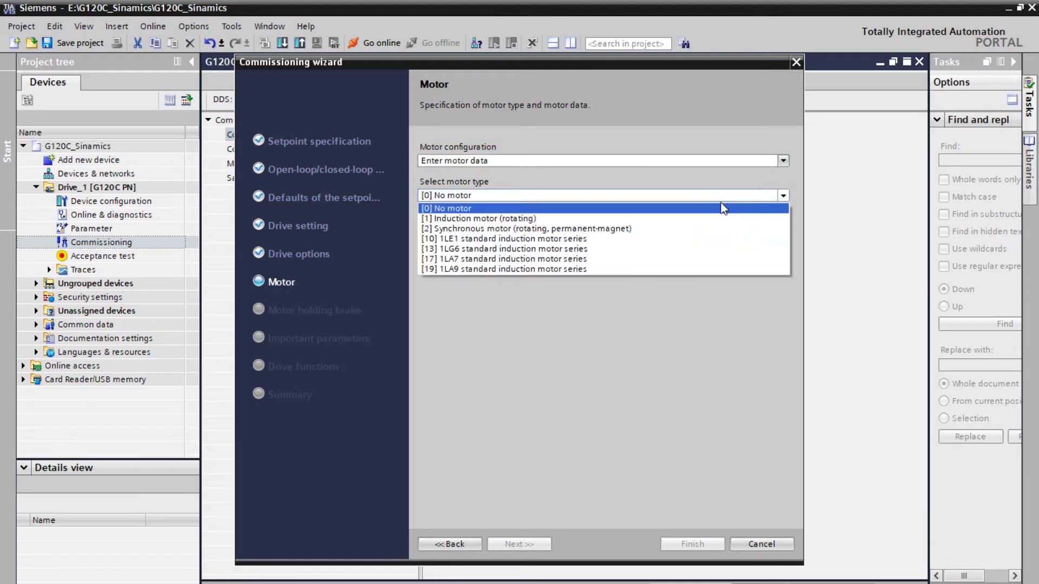
left_click(547, 218)
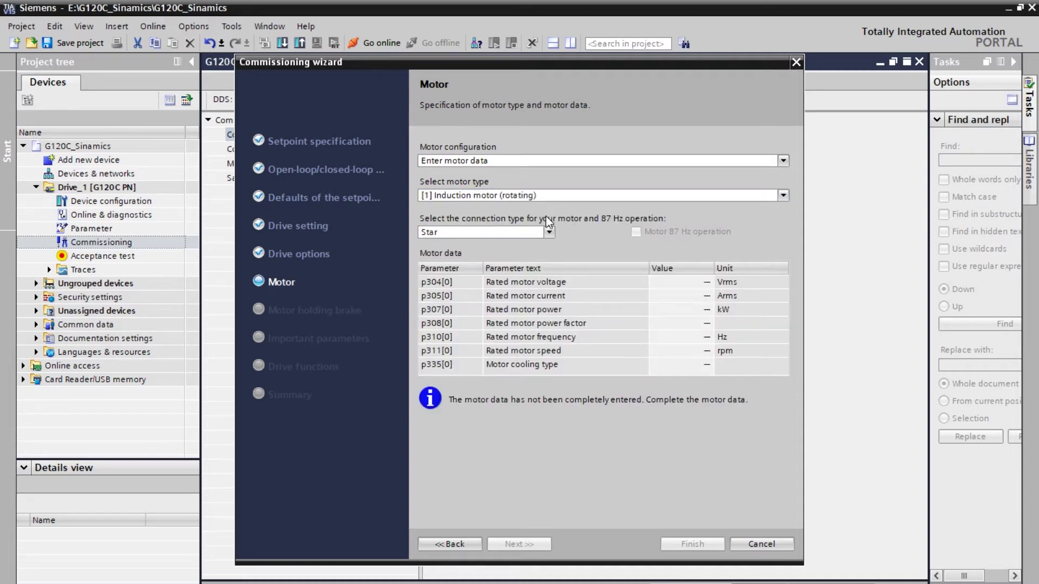
left_click(553, 237)
left_click(553, 236)
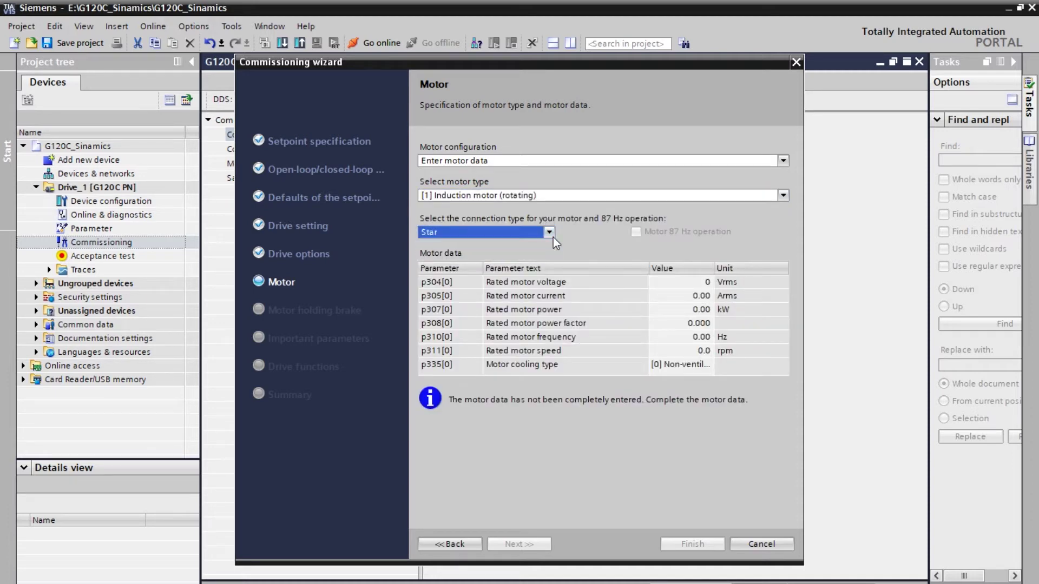
Enter rated voltage 414 V, current 1.4 A, power 0.55 kW and power factor 0.7.
left_click(695, 282)
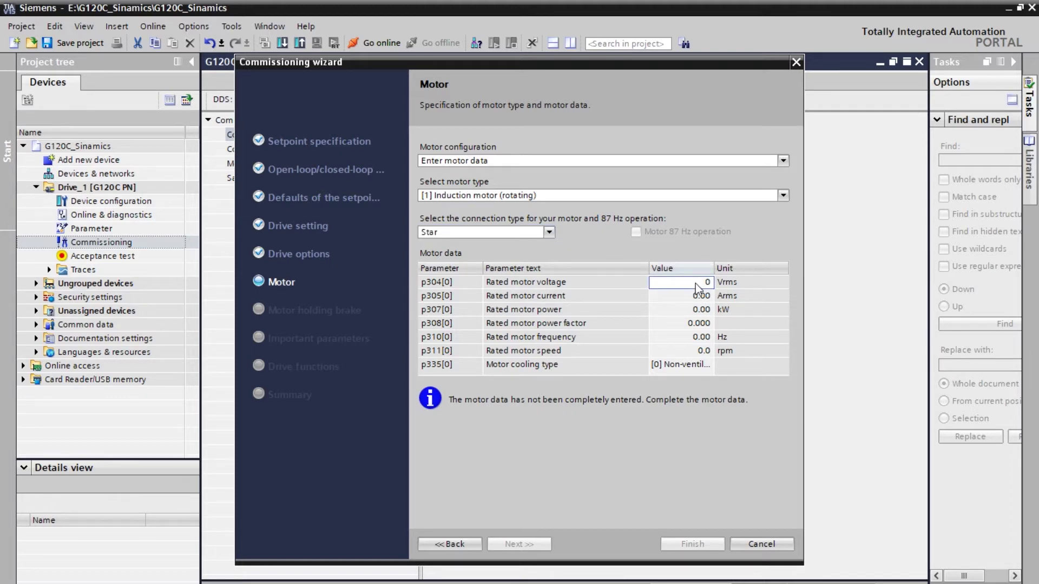
type("414")
left_click(691, 300)
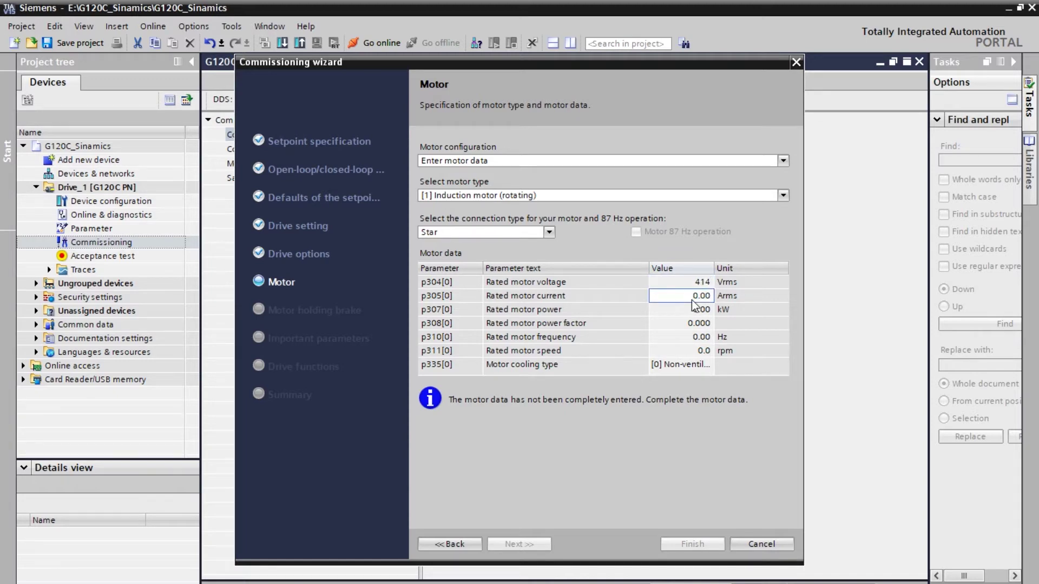
type("1.4")
left_click(693, 310)
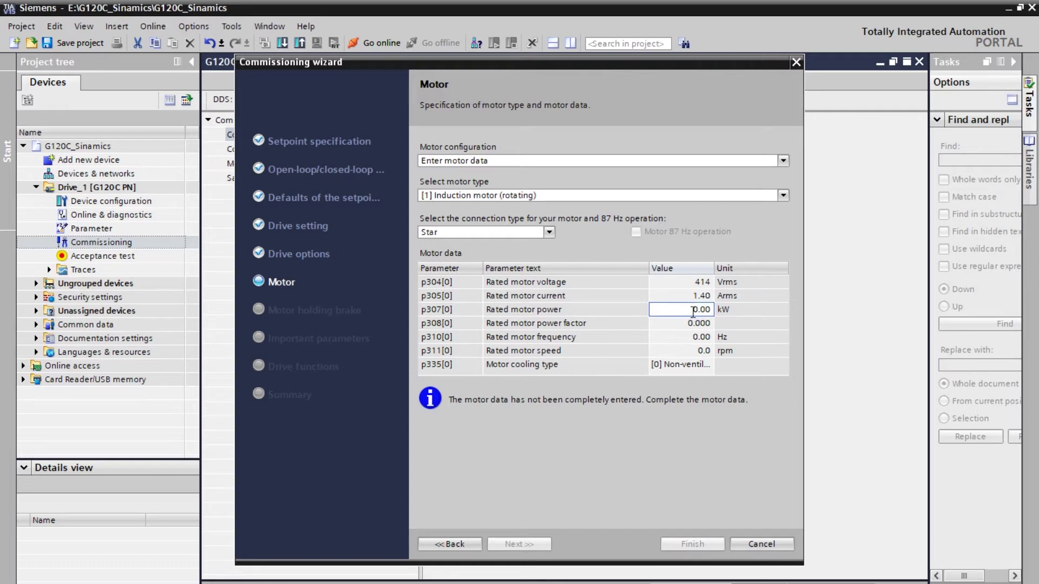
type("0.55")
left_click(695, 324)
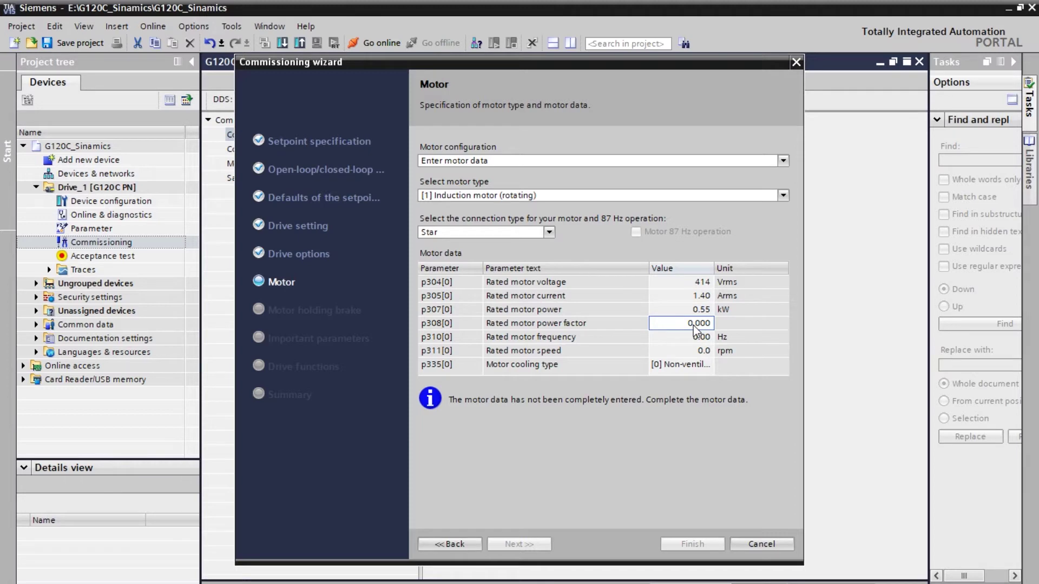
type("0.75")
Enter 50 Hz rated frequency and 1422 rpm speed, keep non-ventilated cooling, and continue.
left_click(692, 338)
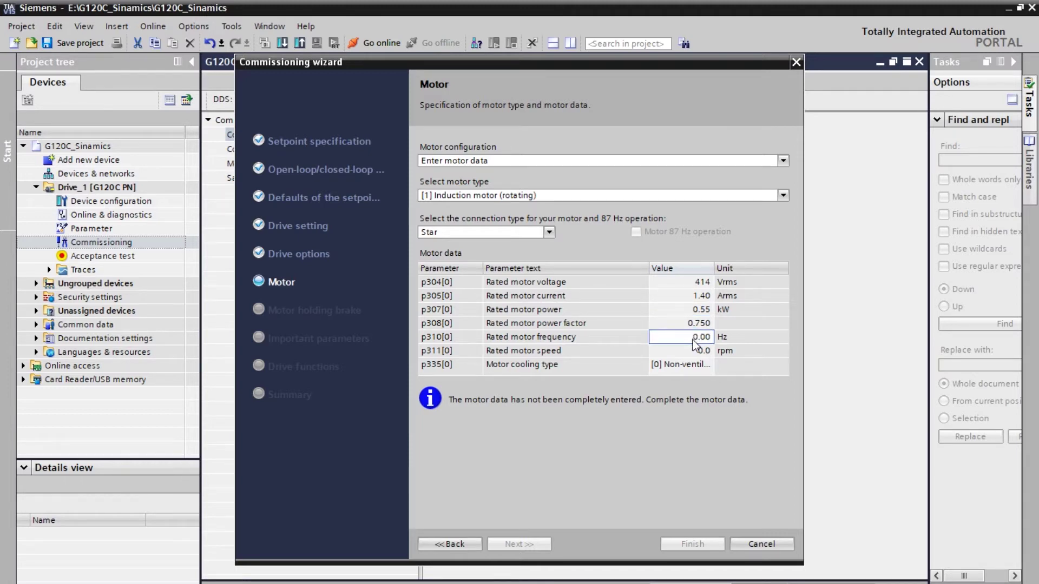
type("50")
left_click(690, 352)
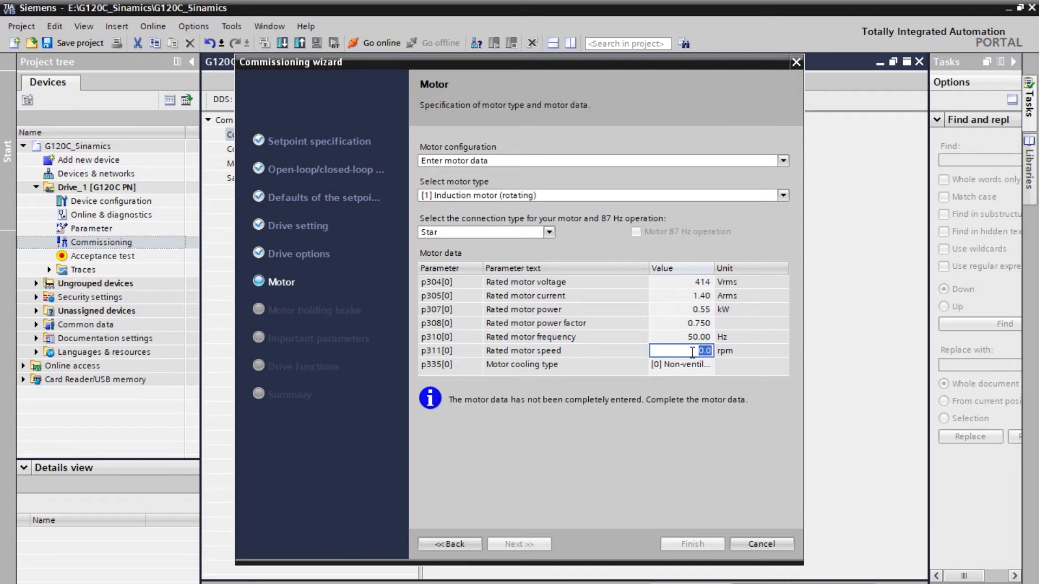
type("1422")
key("Return")
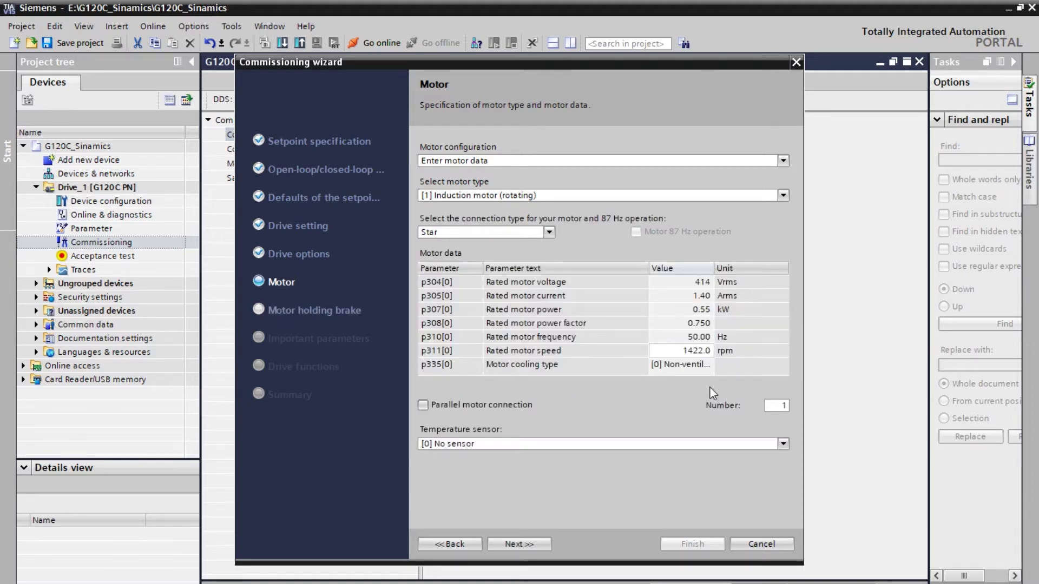
left_click(688, 369)
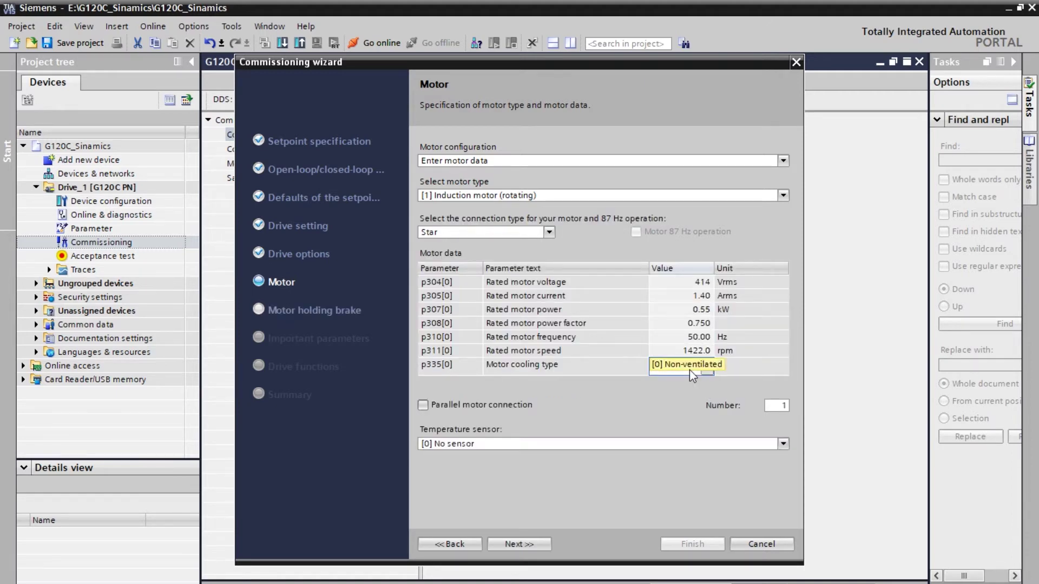
key("Tab")
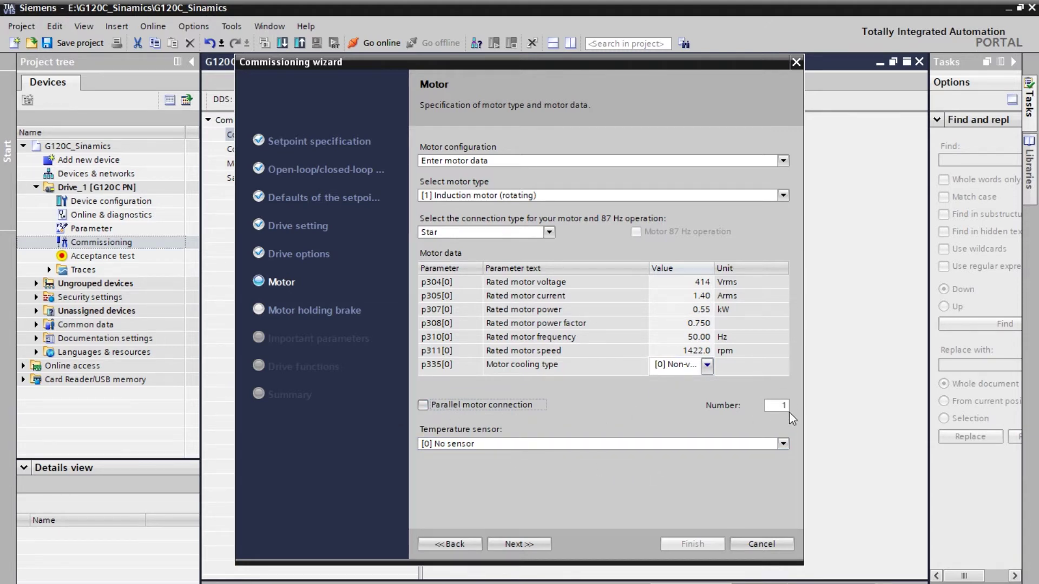
left_click(527, 544)
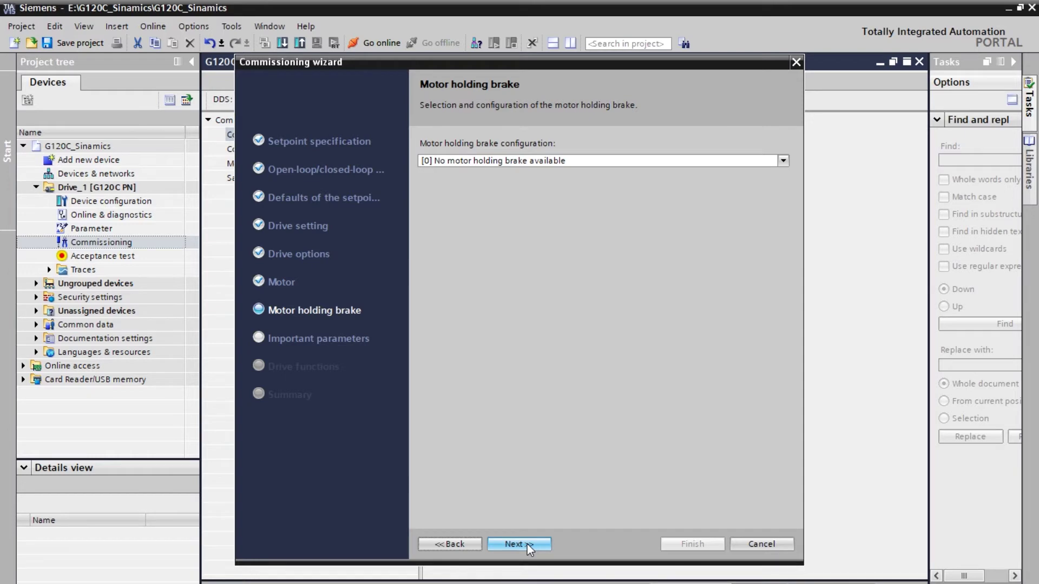
Keep no holding brake, accept 1500 rpm reference and 10 s ramps, then finish the wizard.
left_click(665, 159)
left_click(665, 159)
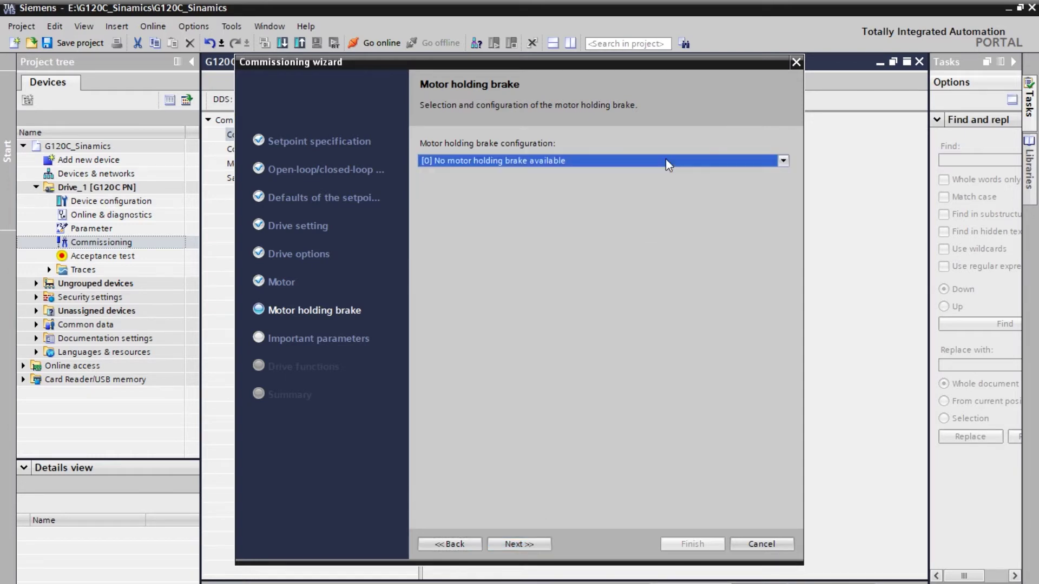
left_click(527, 542)
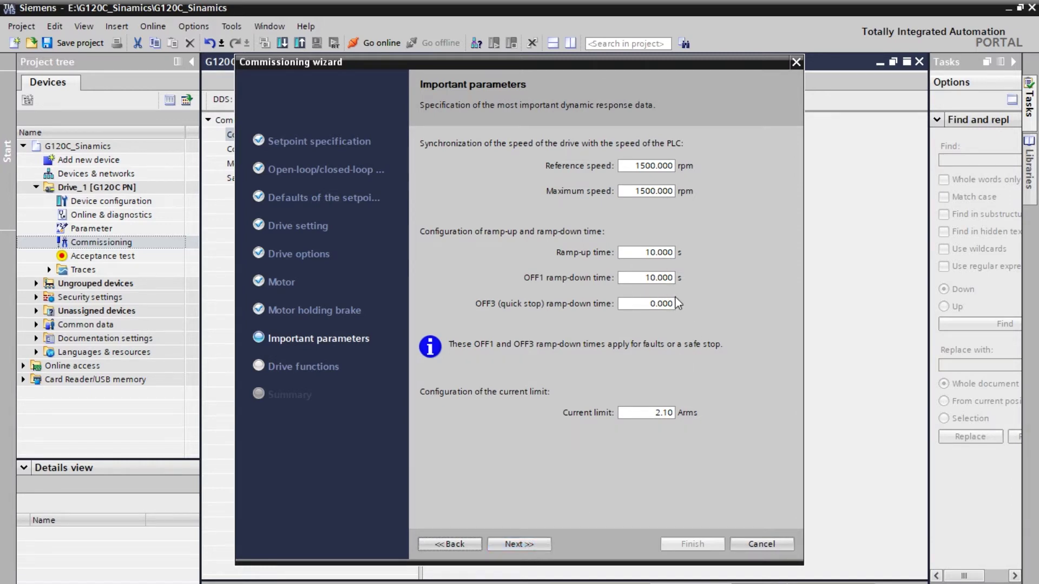
left_click(530, 544)
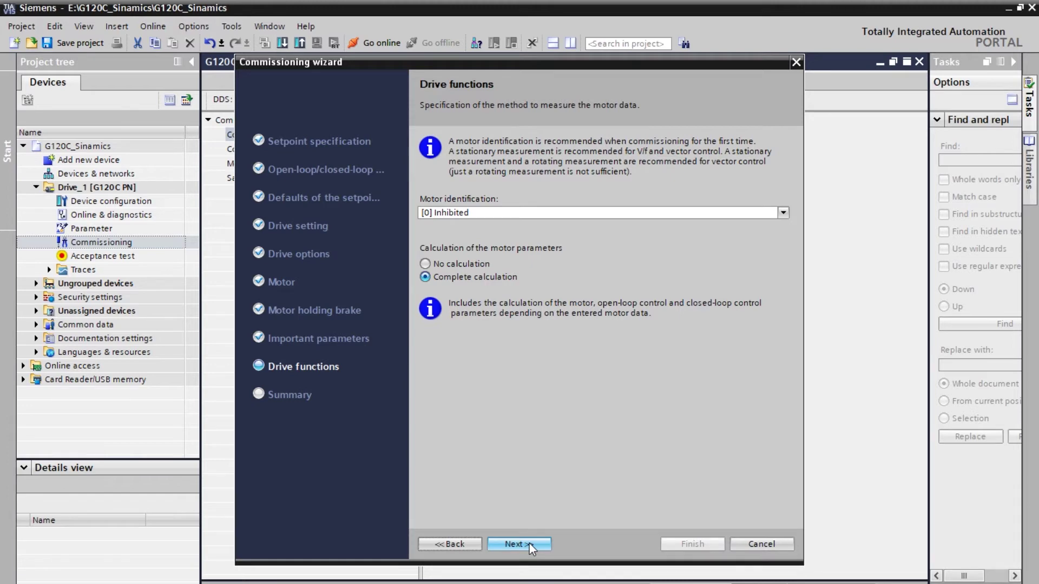
left_click(529, 544)
left_click(702, 545)
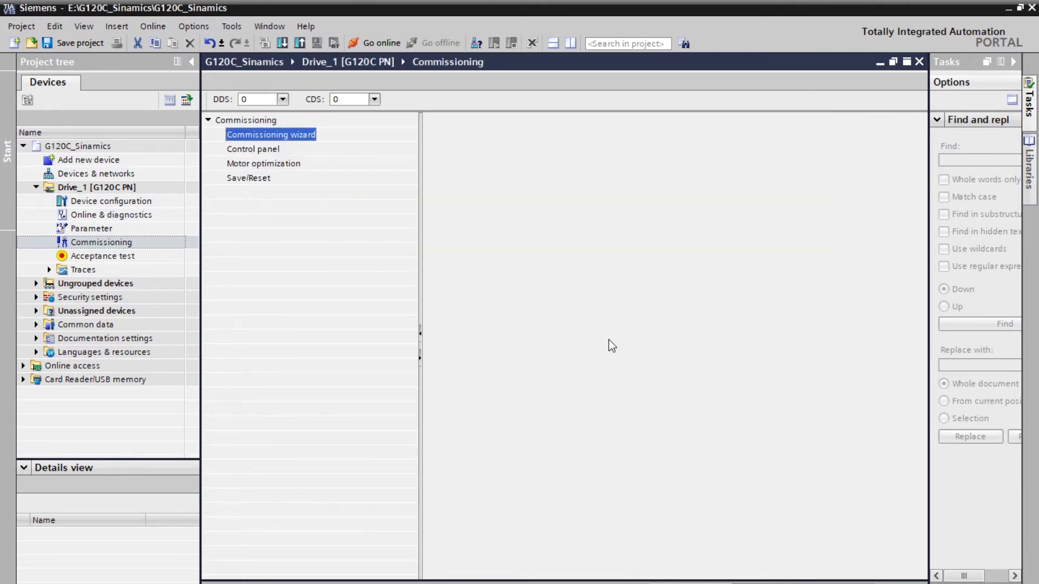
Open the control panel, collapse the Tasks and commissioning panes, and start the download for Drive_1.
left_click(245, 151)
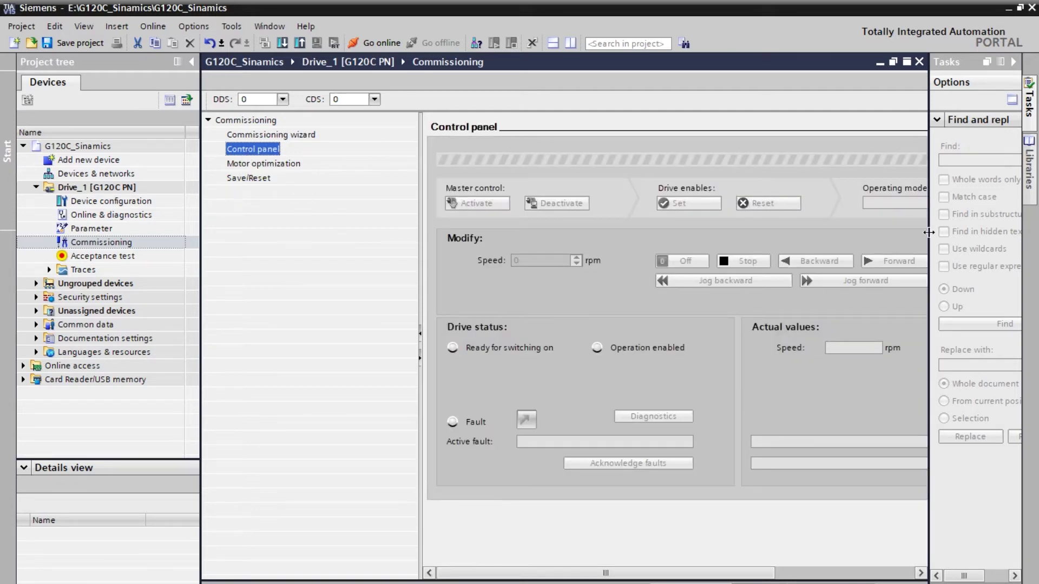
left_click(1013, 62)
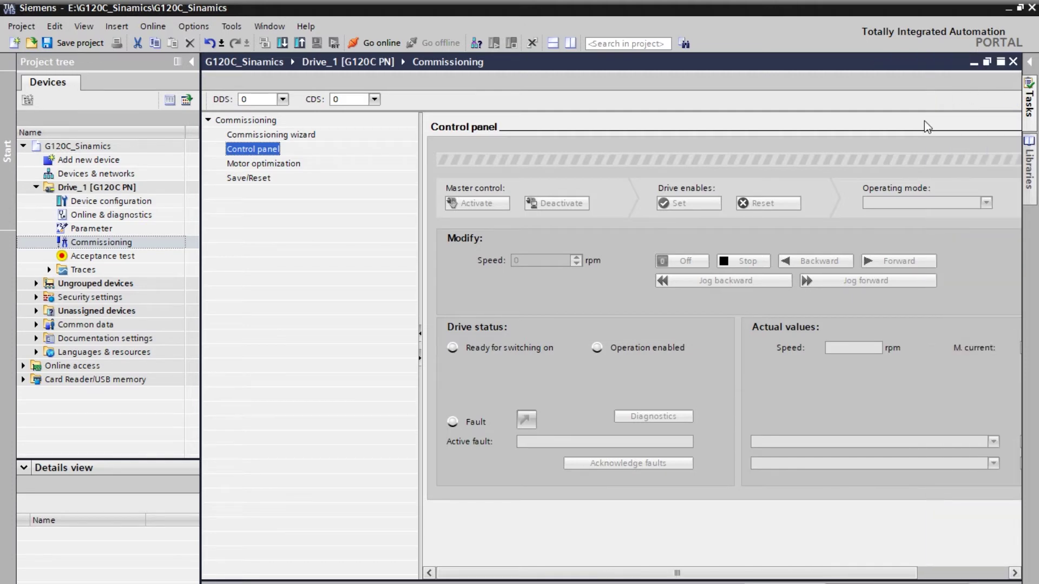
left_click(420, 333)
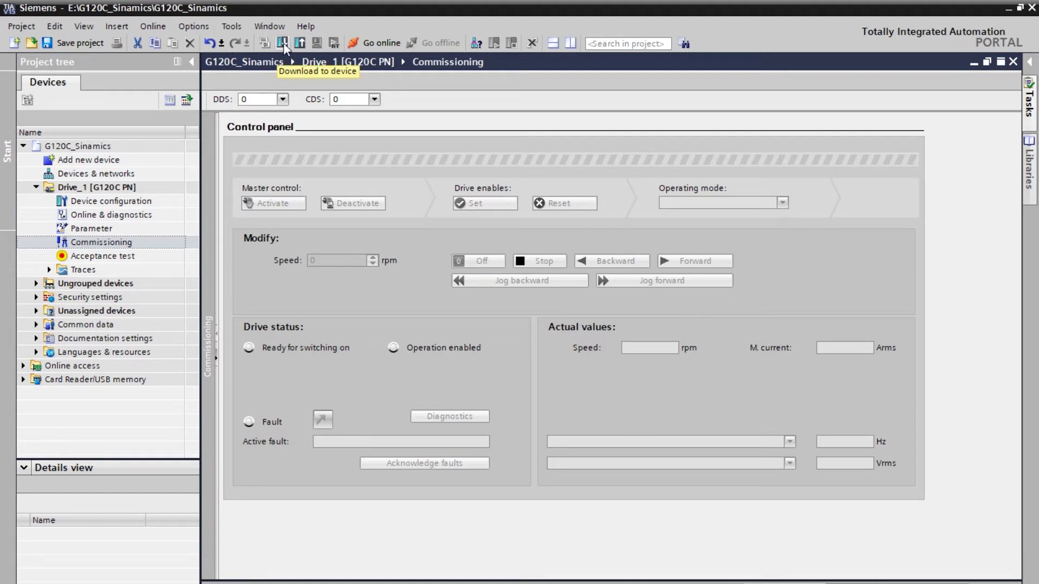
left_click(95, 188)
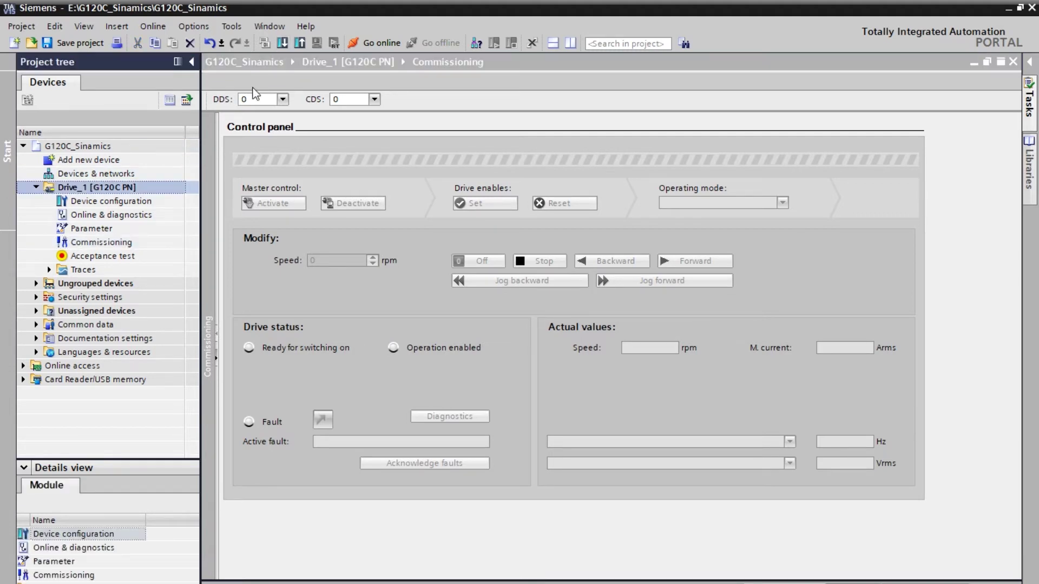
left_click(286, 45)
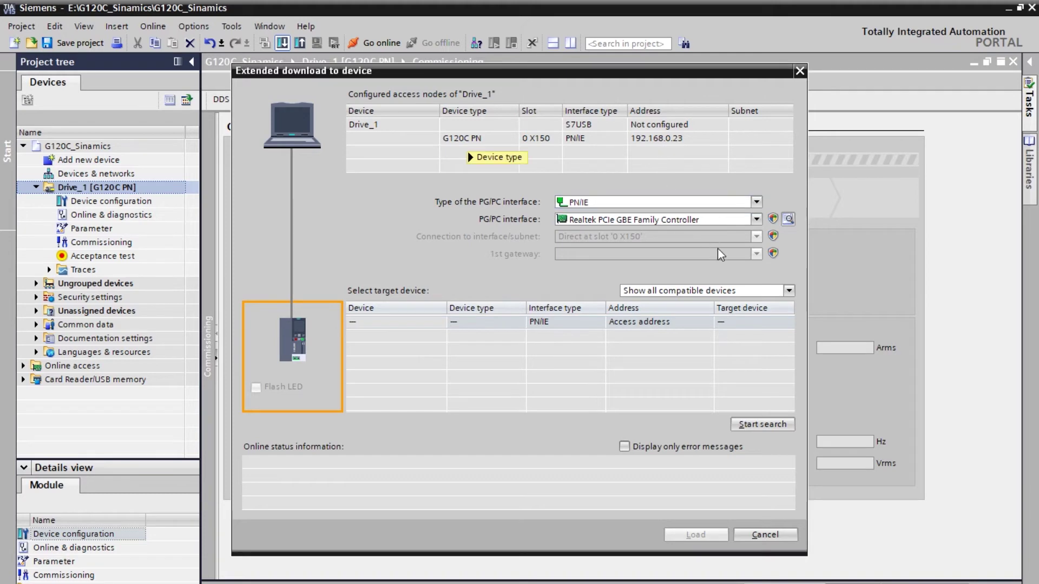
Load the configuration into Drive_1 at 192.168.0.23 with EEPROM save, then hide the Inspector window.
left_click(767, 424)
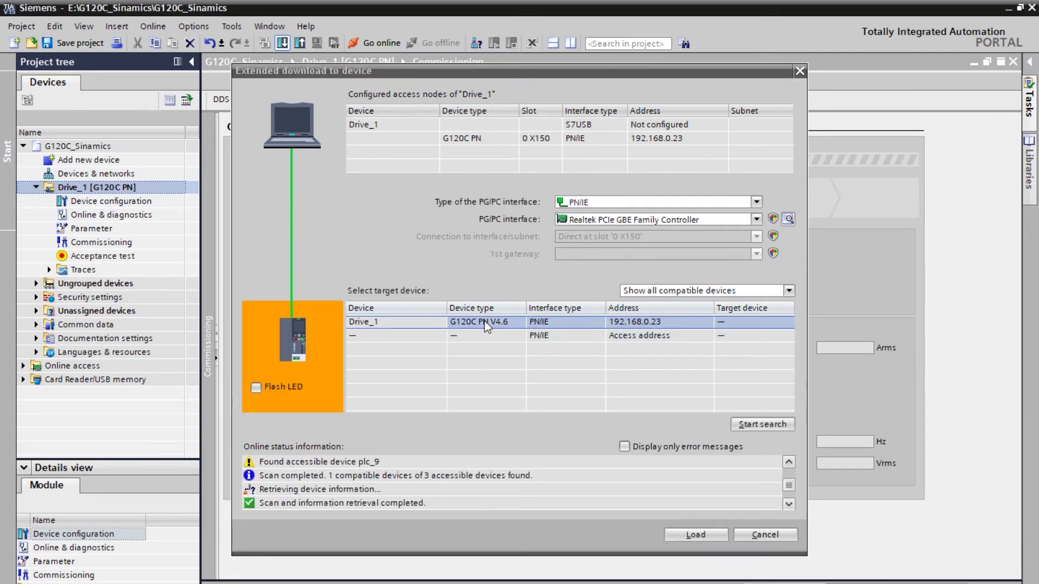
left_click(485, 320)
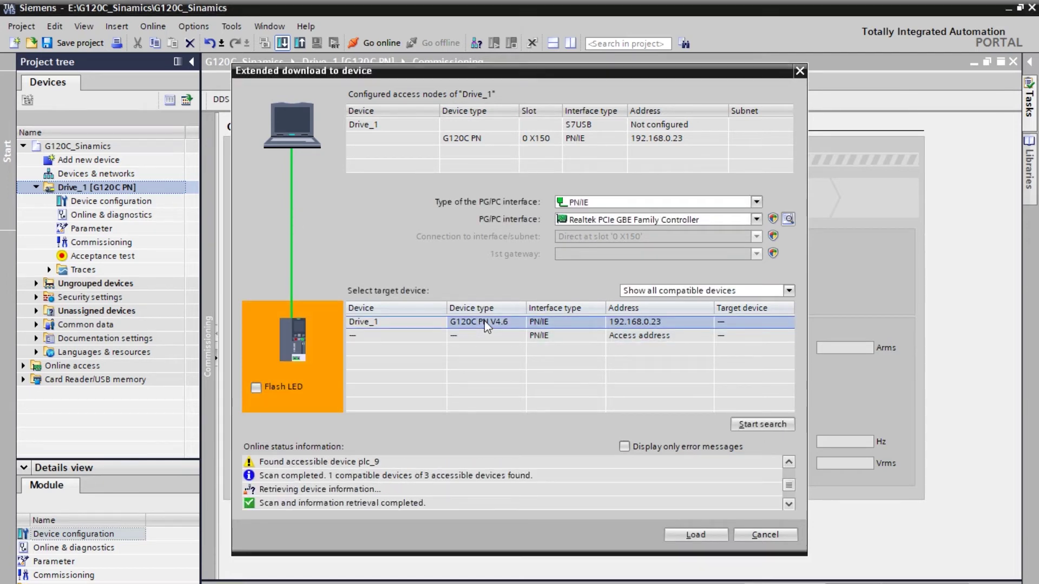
left_click(713, 535)
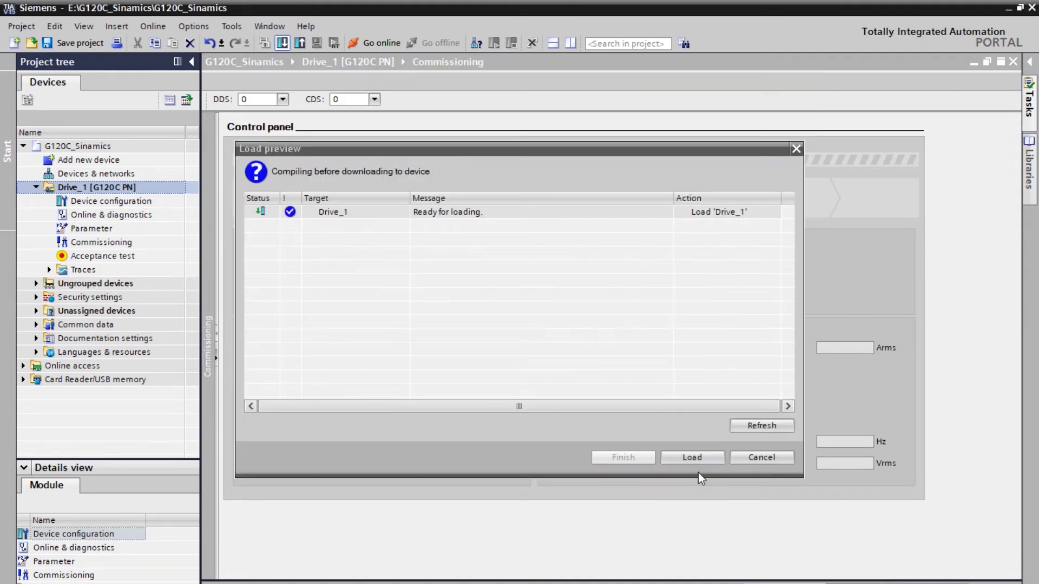
left_click(698, 461)
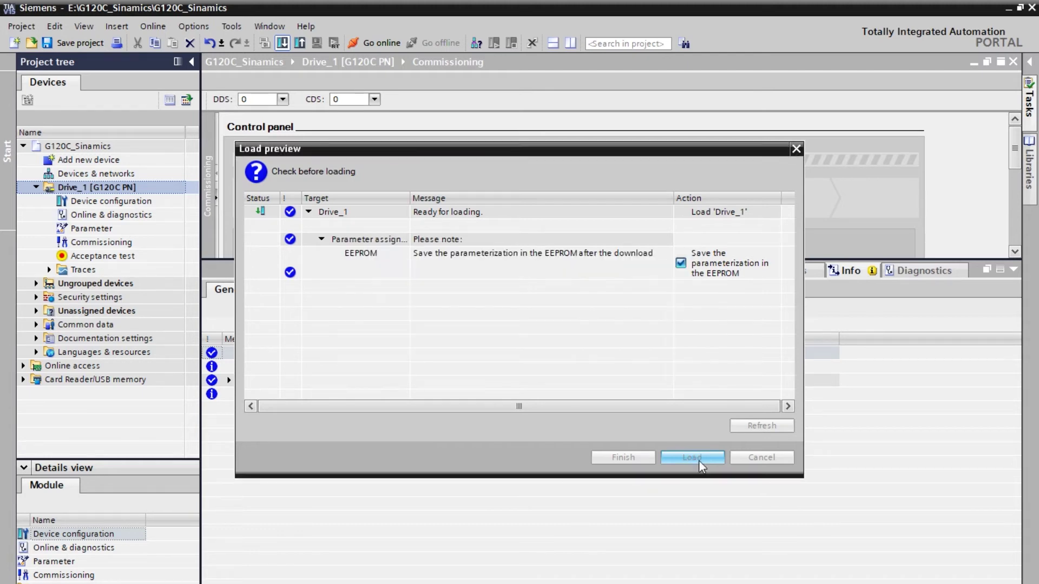
left_click(699, 460)
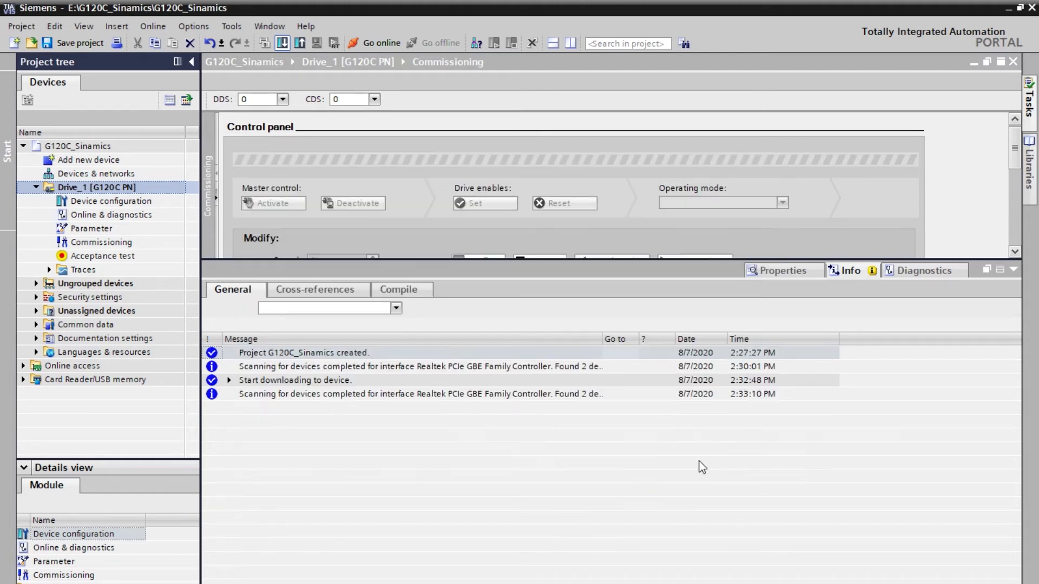
left_click(985, 269)
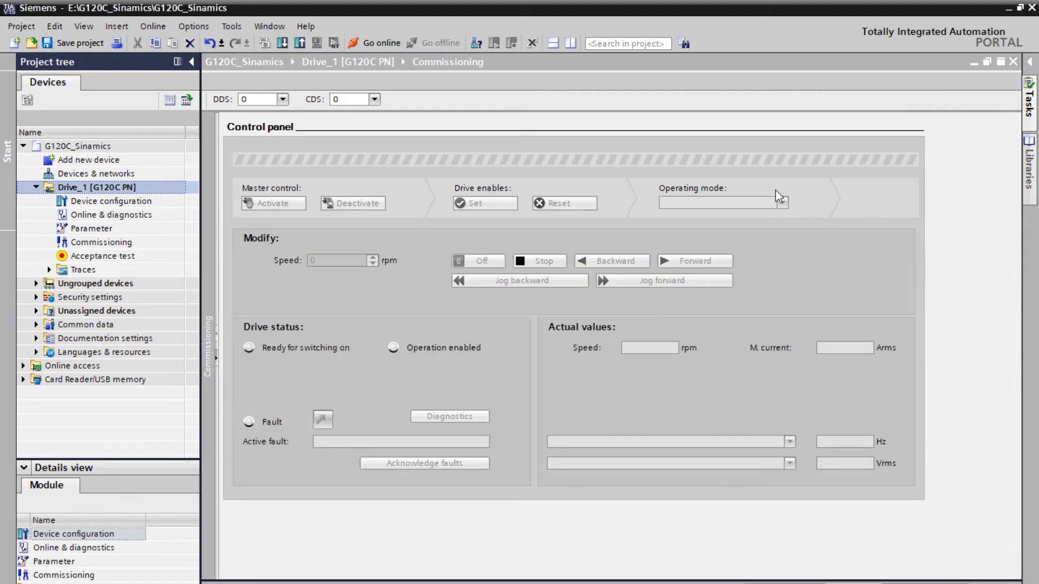
Go online with Drive_1, accept master control in the control panel, and switch the motor on forward.
left_click(378, 43)
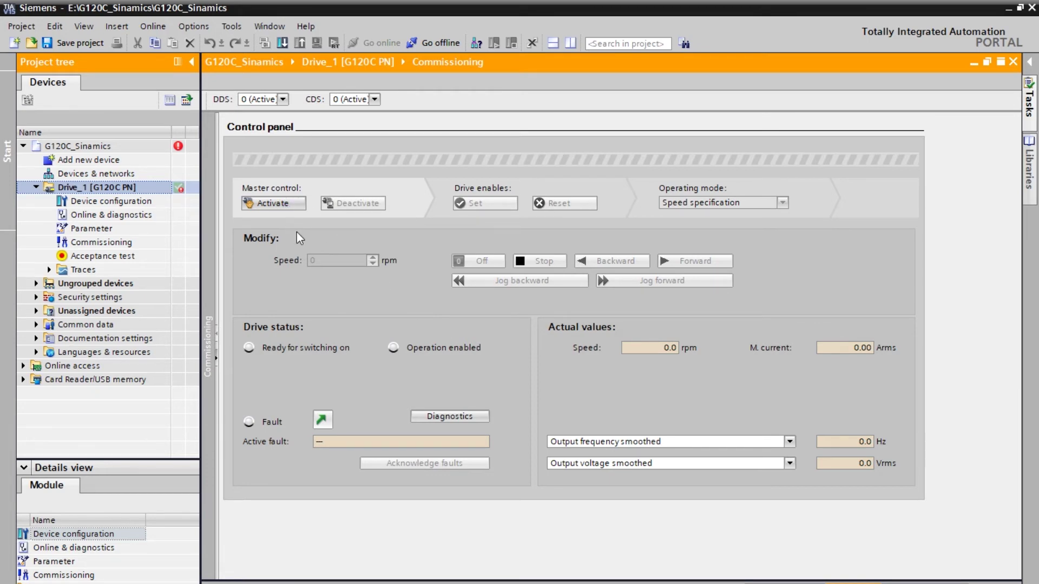
left_click(284, 206)
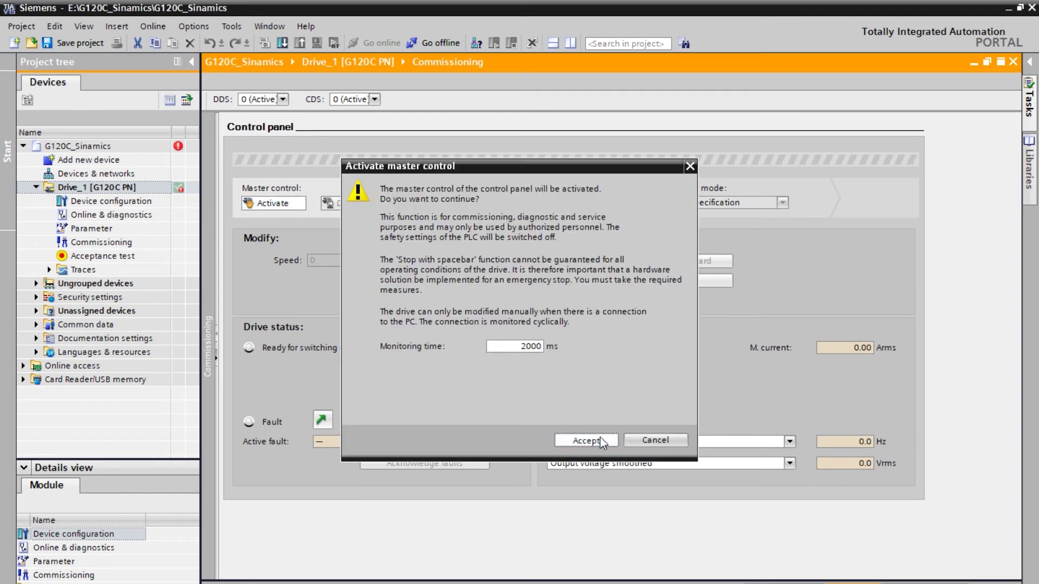
left_click(599, 437)
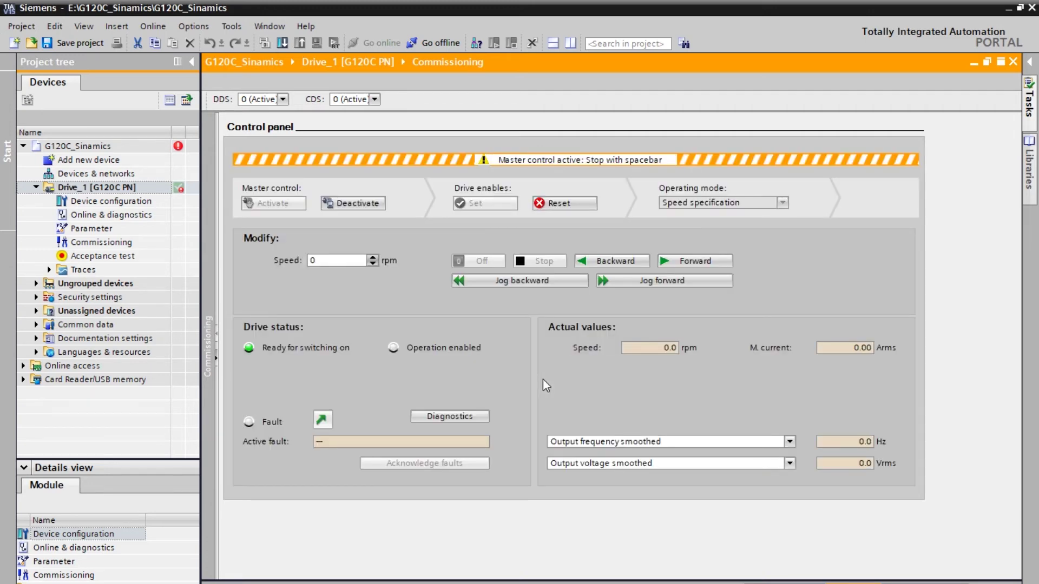
left_click(695, 261)
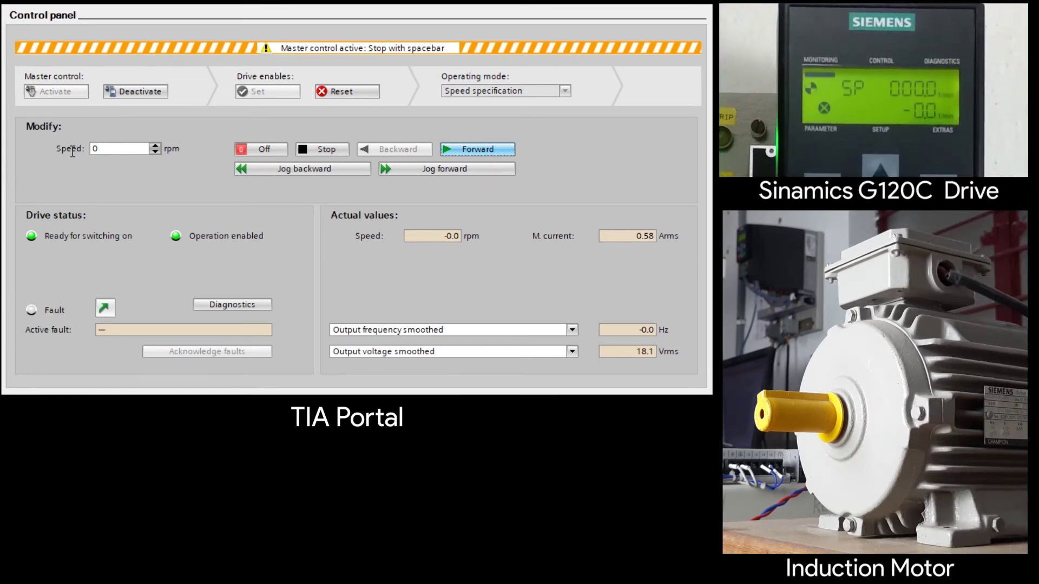
Run the motor forward at speed setpoints of 100, 500 and 1000 rpm.
type("100")
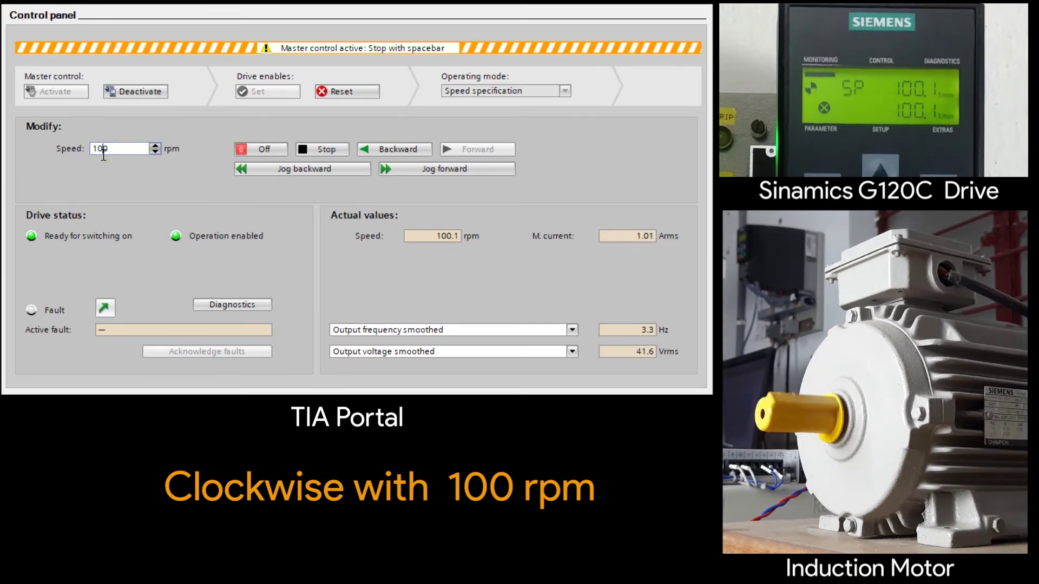
left_click_drag(104, 150, 73, 155)
type("5")
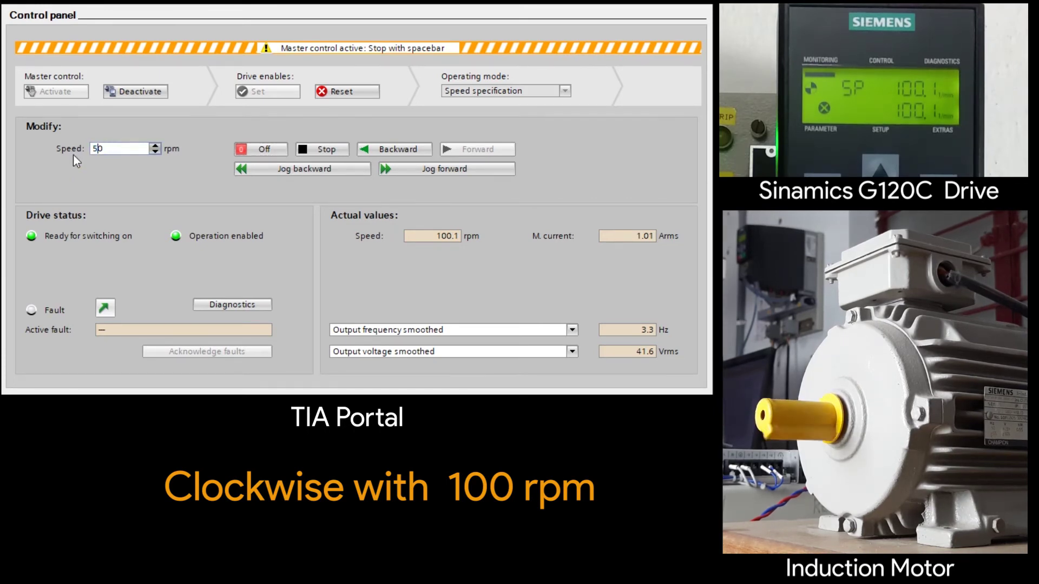
key("Tab")
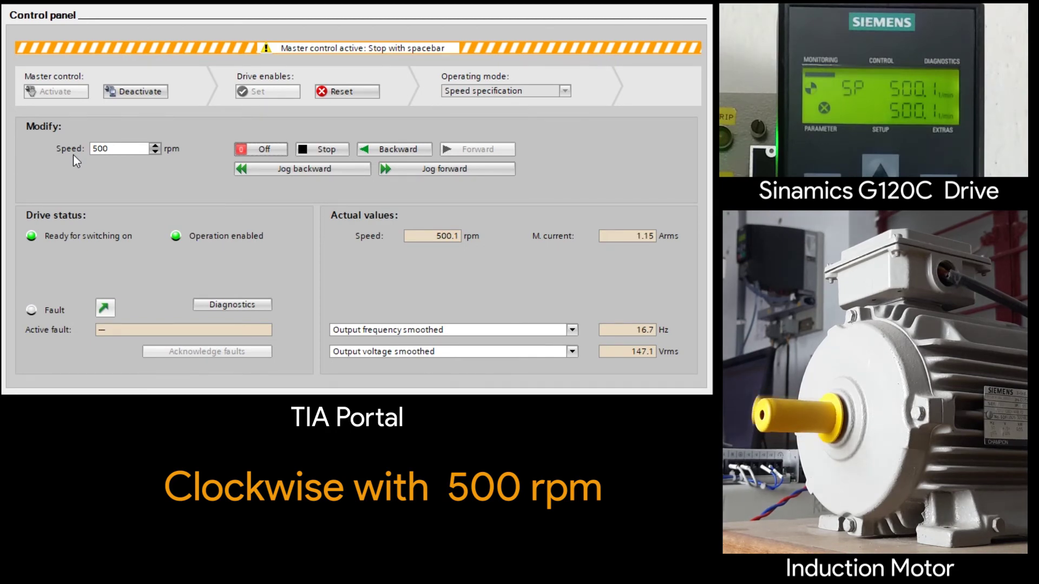
key("shift+Tab")
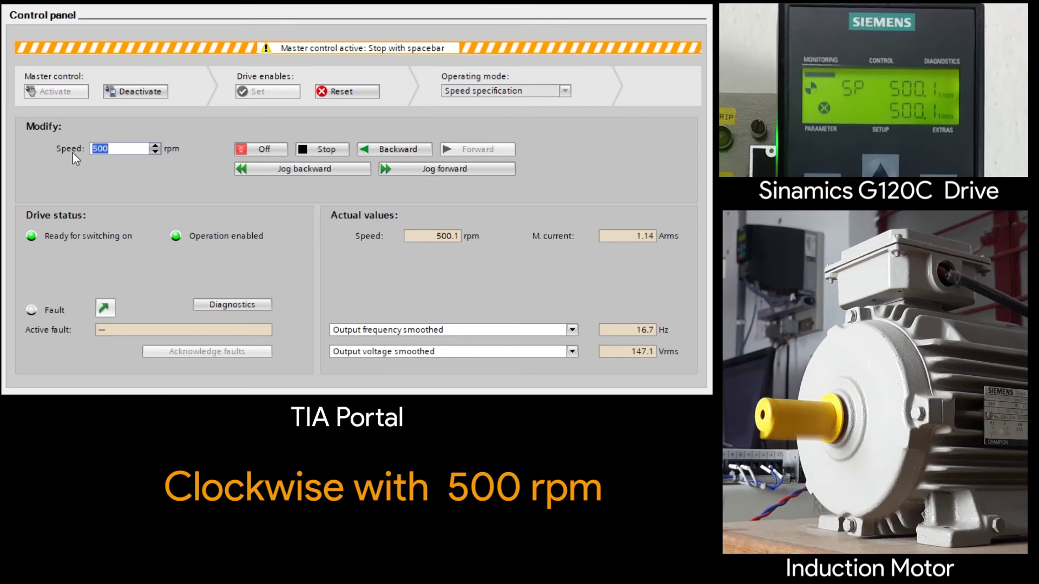
type("1000")
key("Tab")
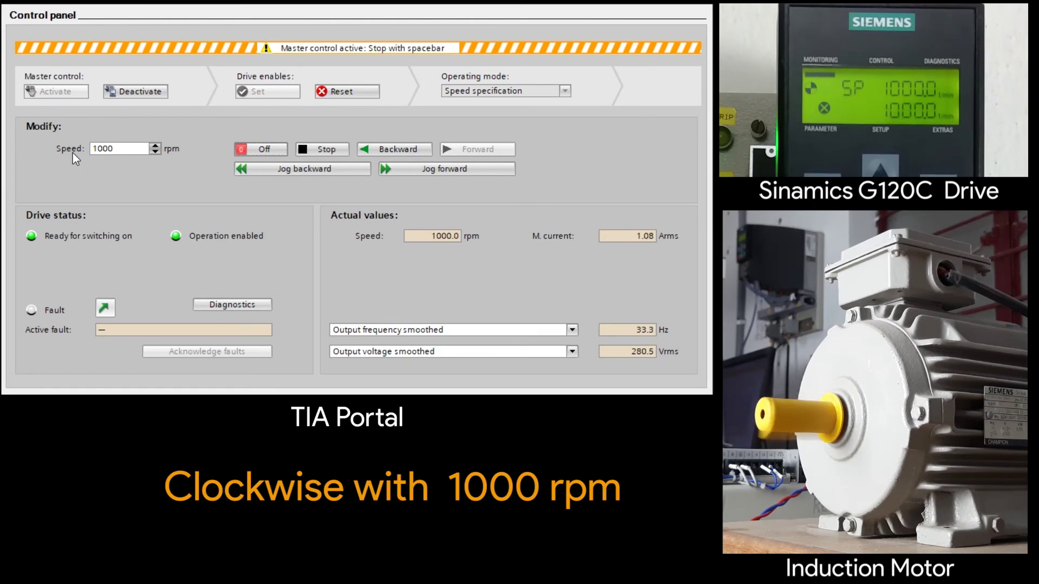
Raise the forward speed to 1400 rpm, then return the setpoint to 0 rpm.
left_click_drag(113, 149, 73, 150)
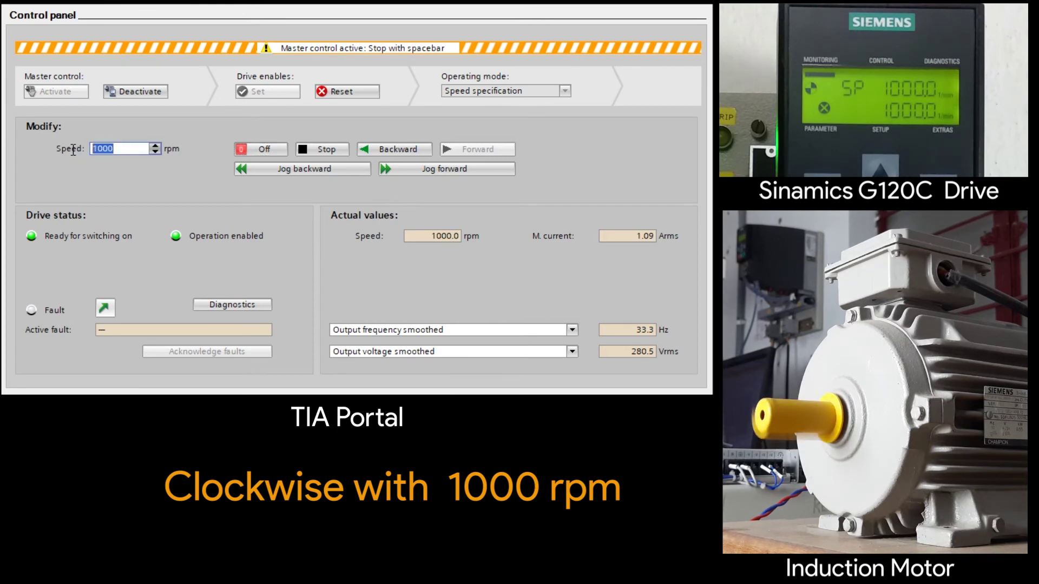
type("1400")
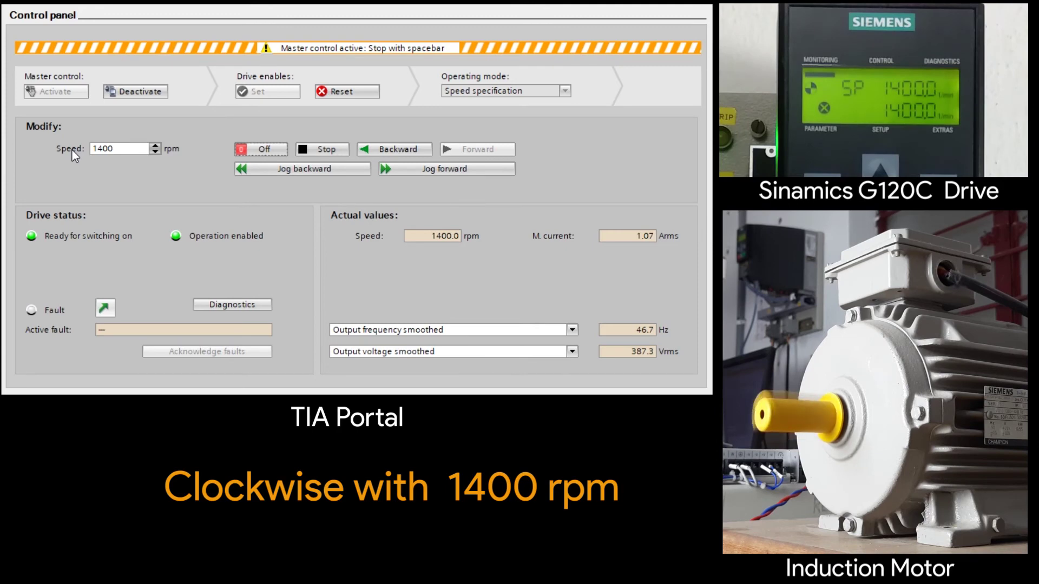
double_click(103, 149)
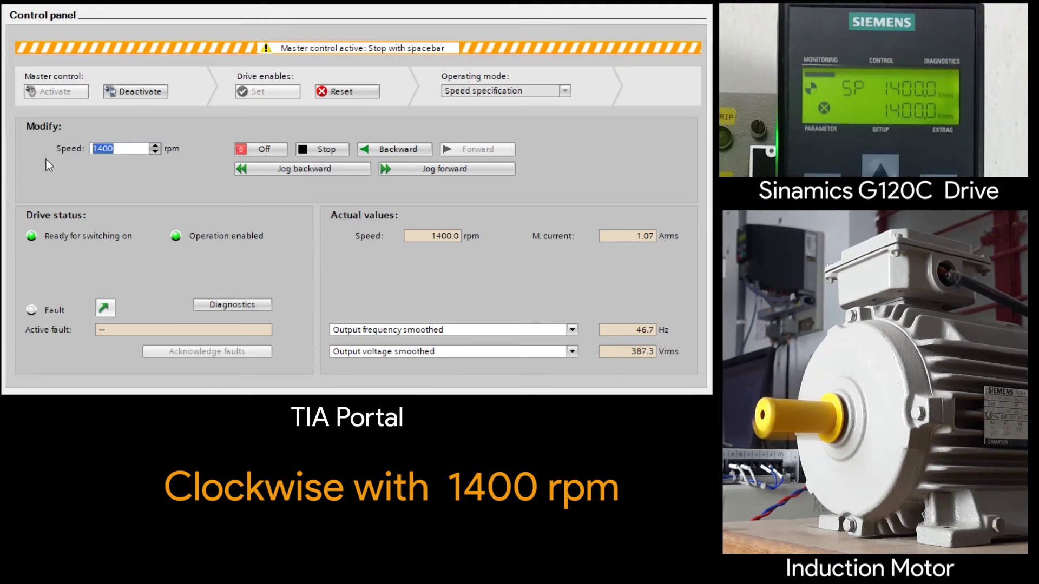
type("0")
key("Tab")
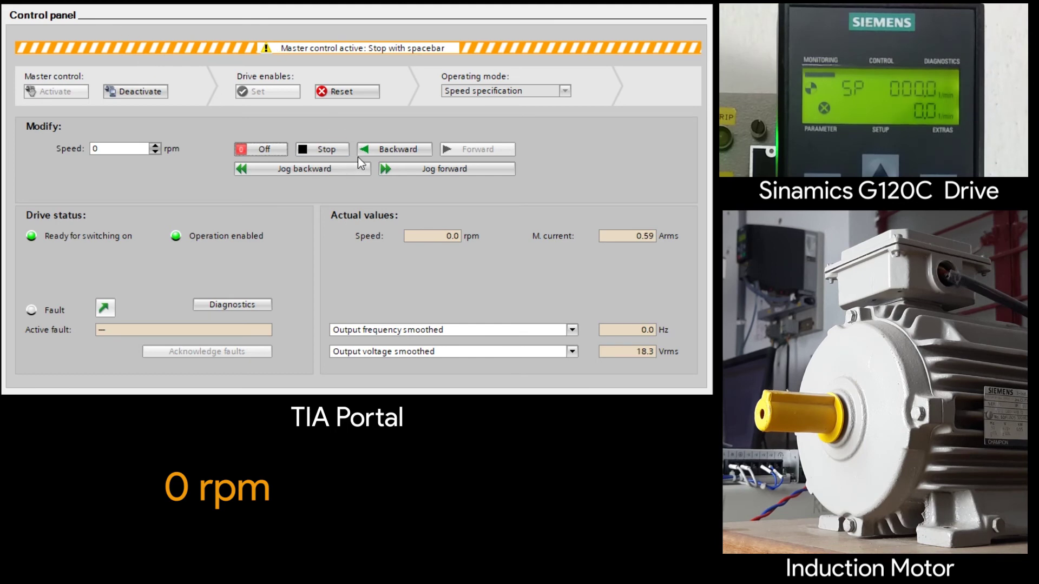
Switch the motor to backward and run it at 500, then 1000 rpm.
left_click(372, 152)
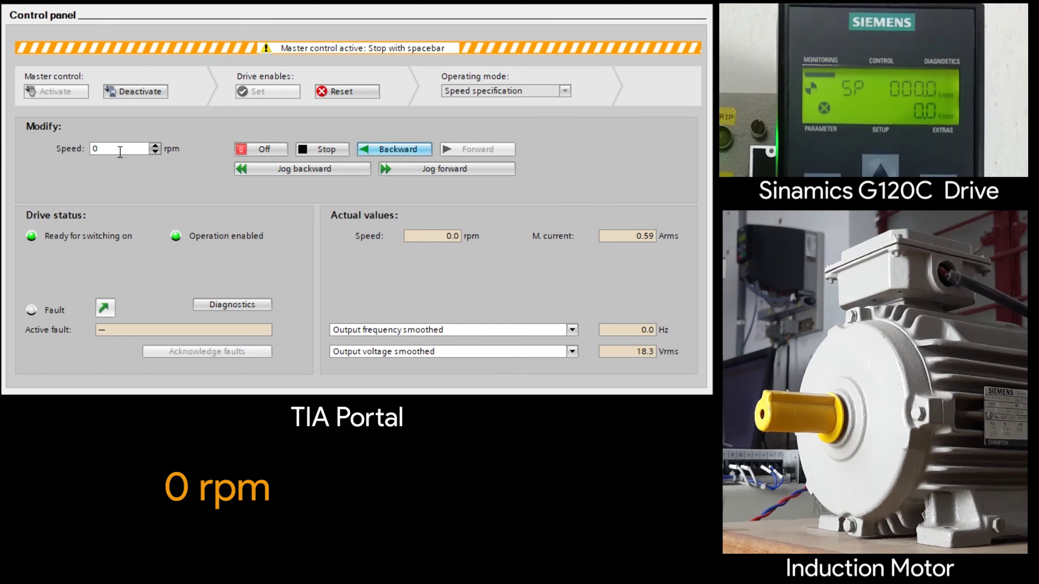
left_click(108, 149)
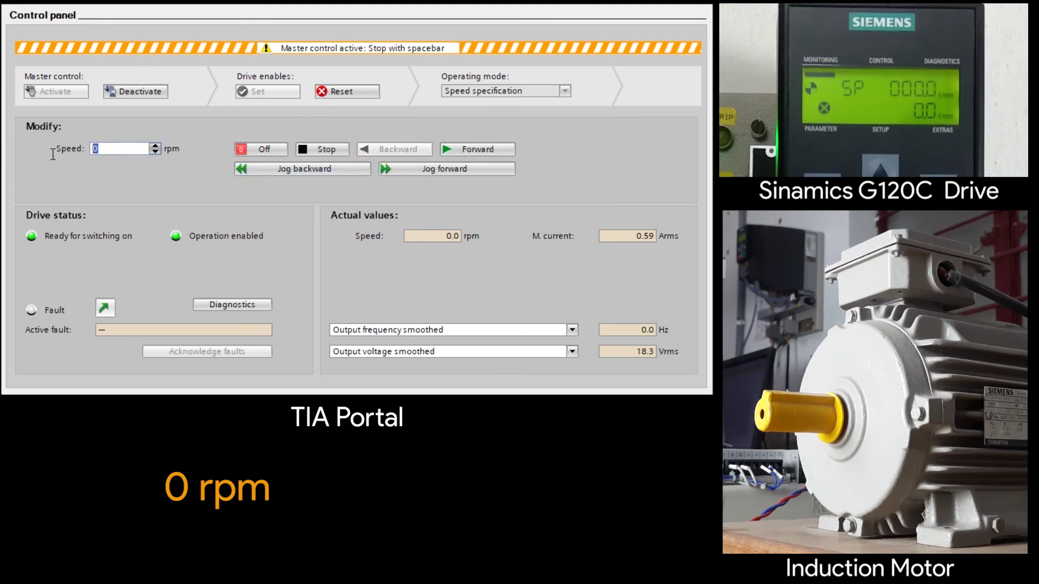
type("500")
key("Tab")
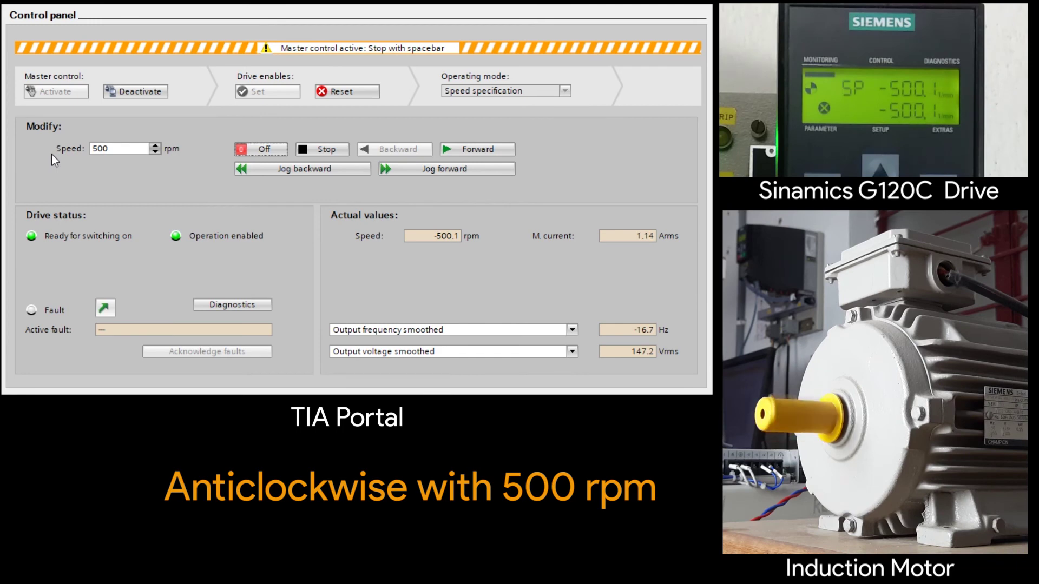
left_click_drag(111, 149, 53, 140)
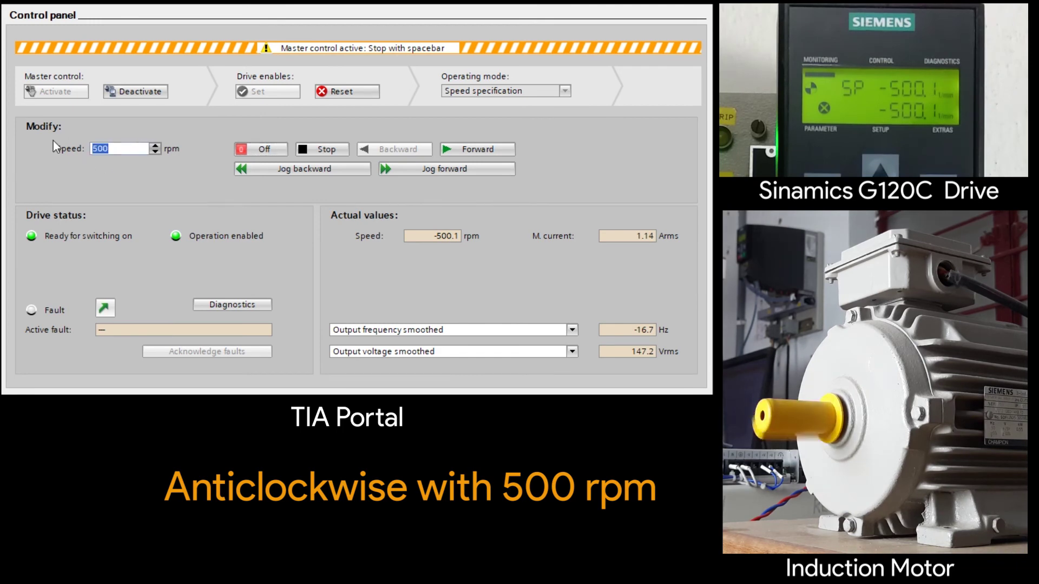
type("1000")
key("Tab")
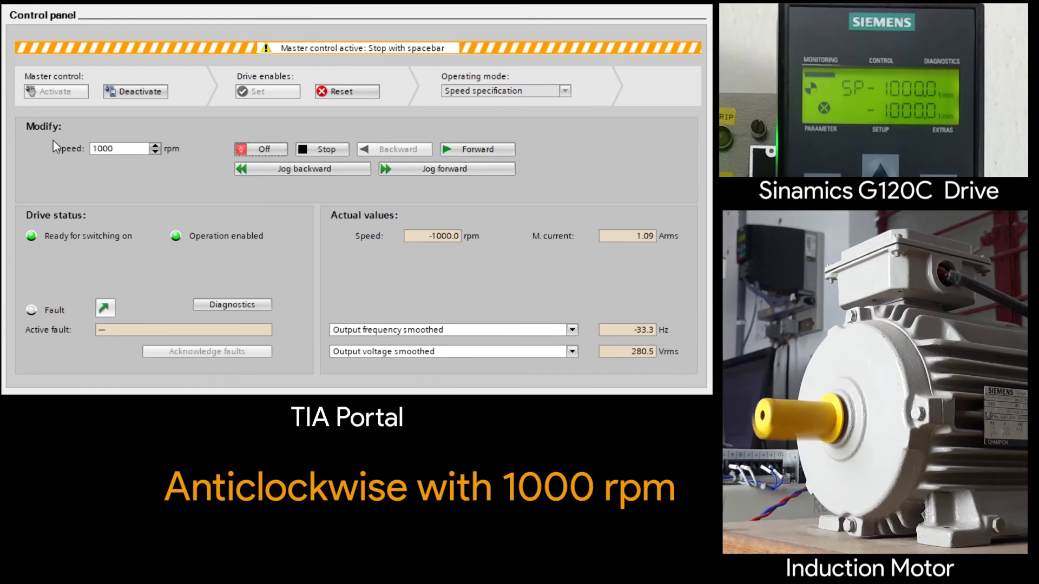
Raise the backward speed to 1400 rpm, then return the setpoint to 0 rpm.
left_click_drag(120, 150, 77, 144)
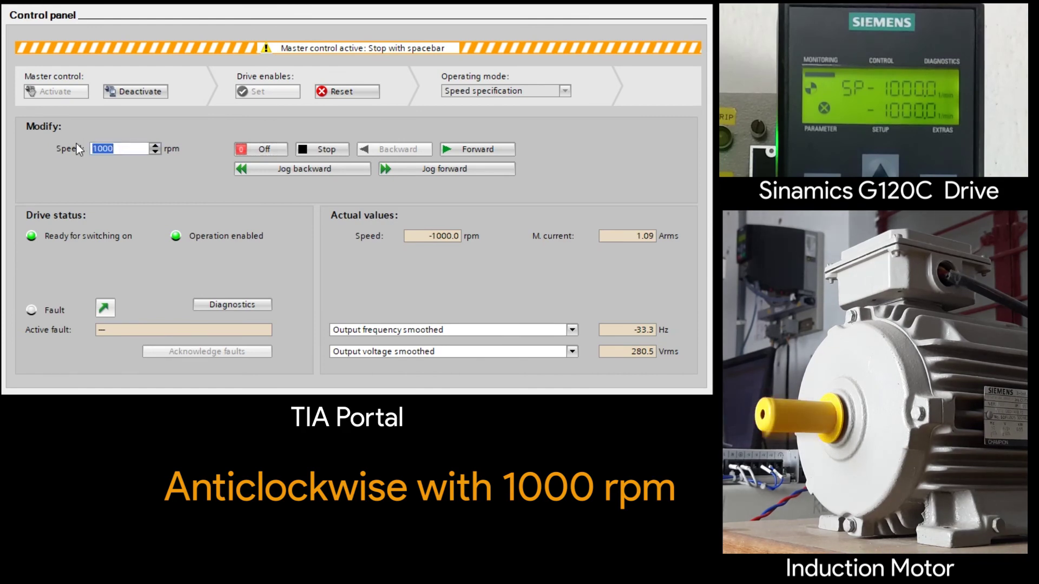
type("14000")
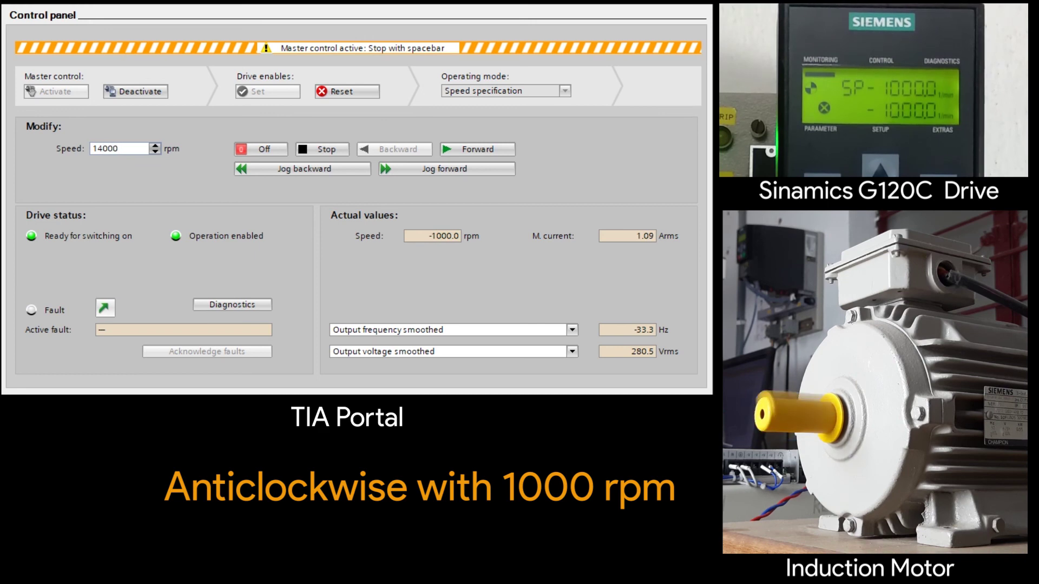
key("BackSpace")
key("Tab")
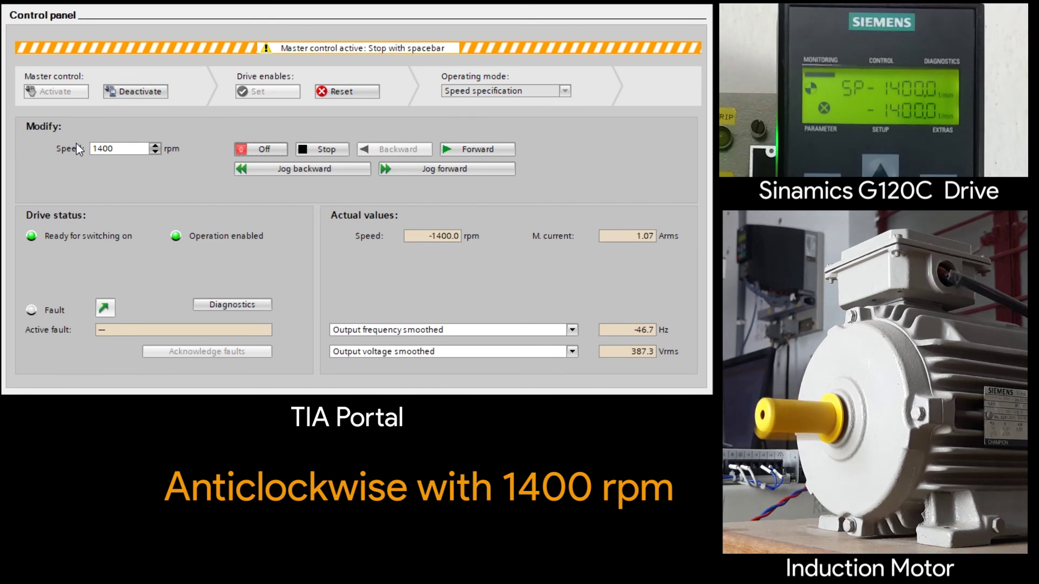
double_click(124, 150)
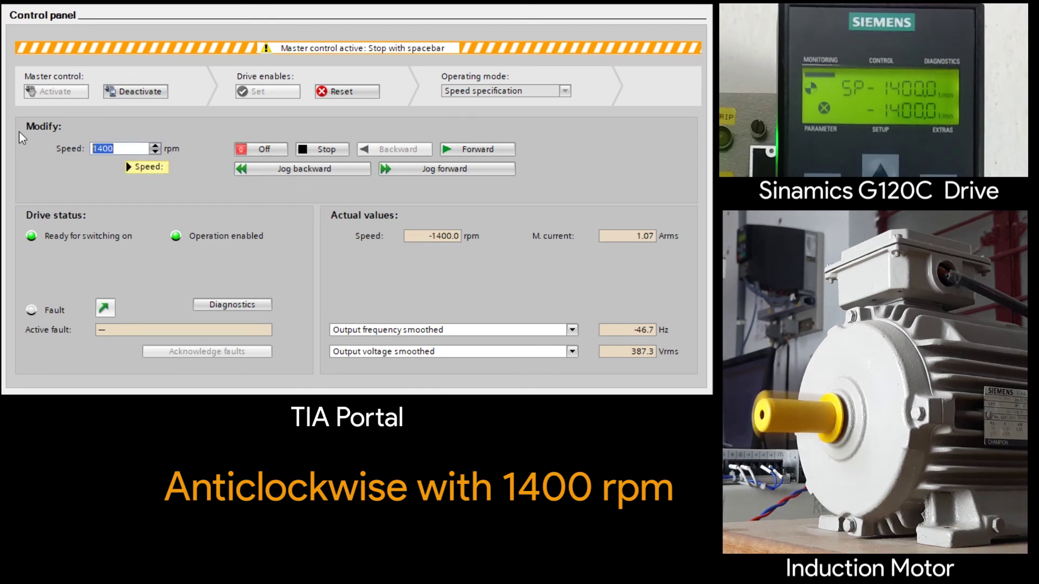
type("0")
key("Tab")
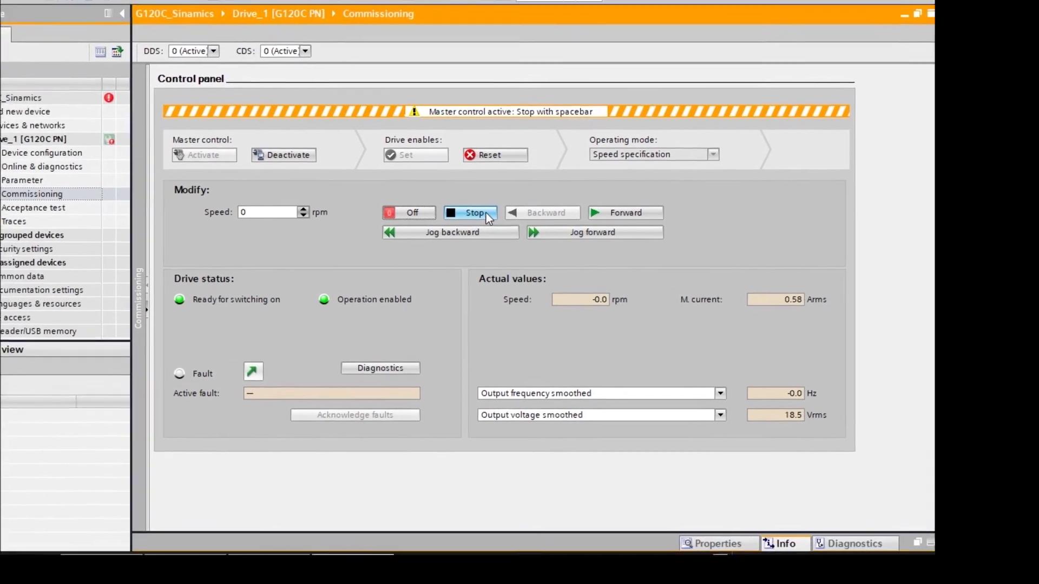
Stop the motor, switch Drive_1 off, and take the project offline.
left_click(486, 213)
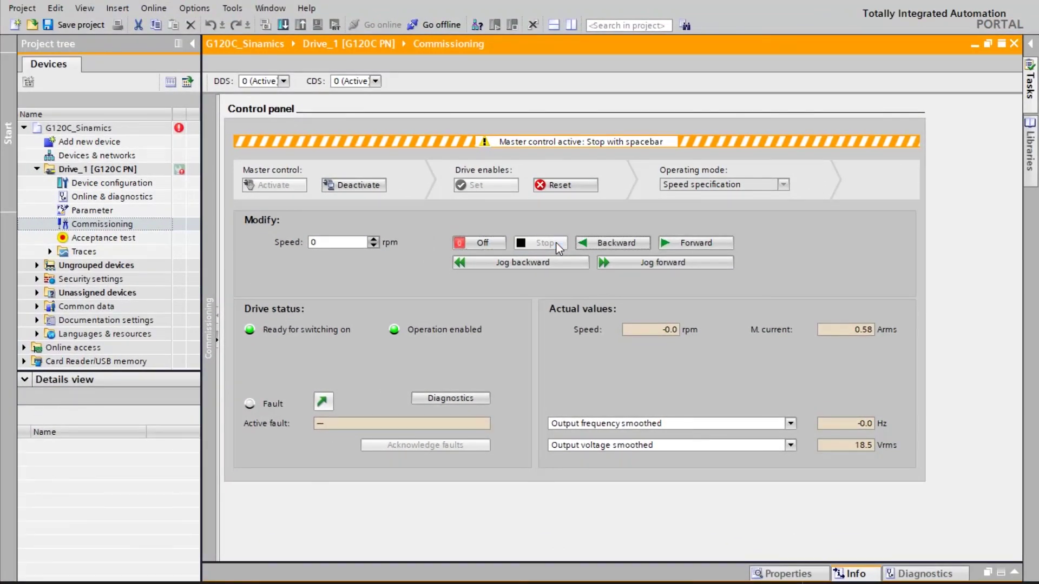
left_click(483, 248)
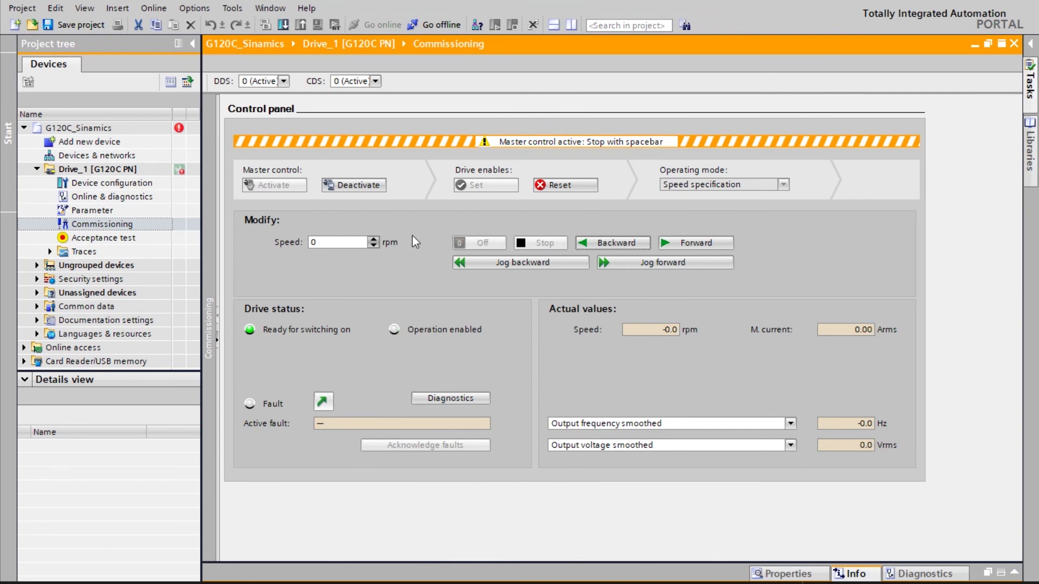
left_click(434, 21)
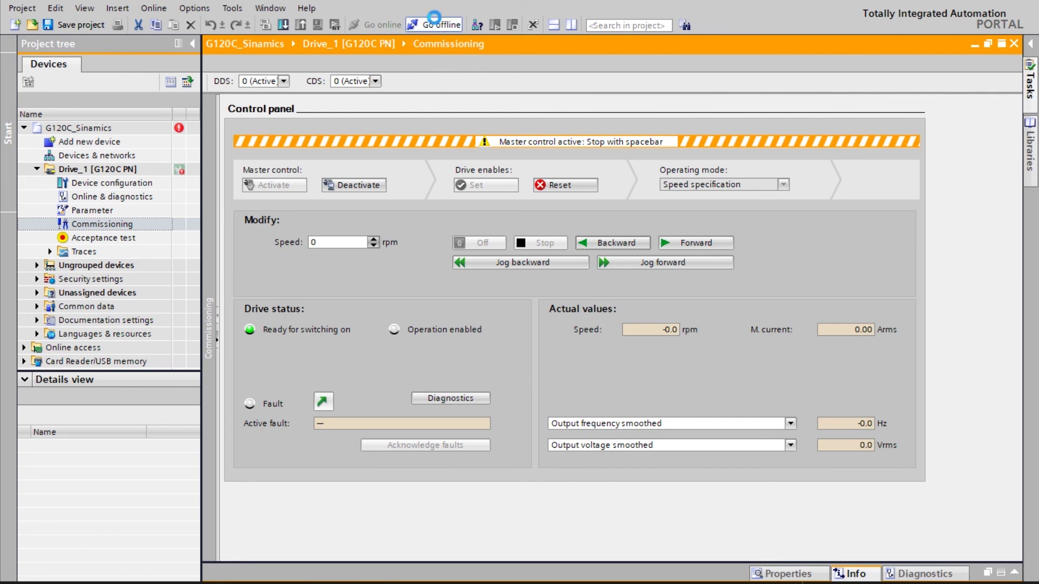